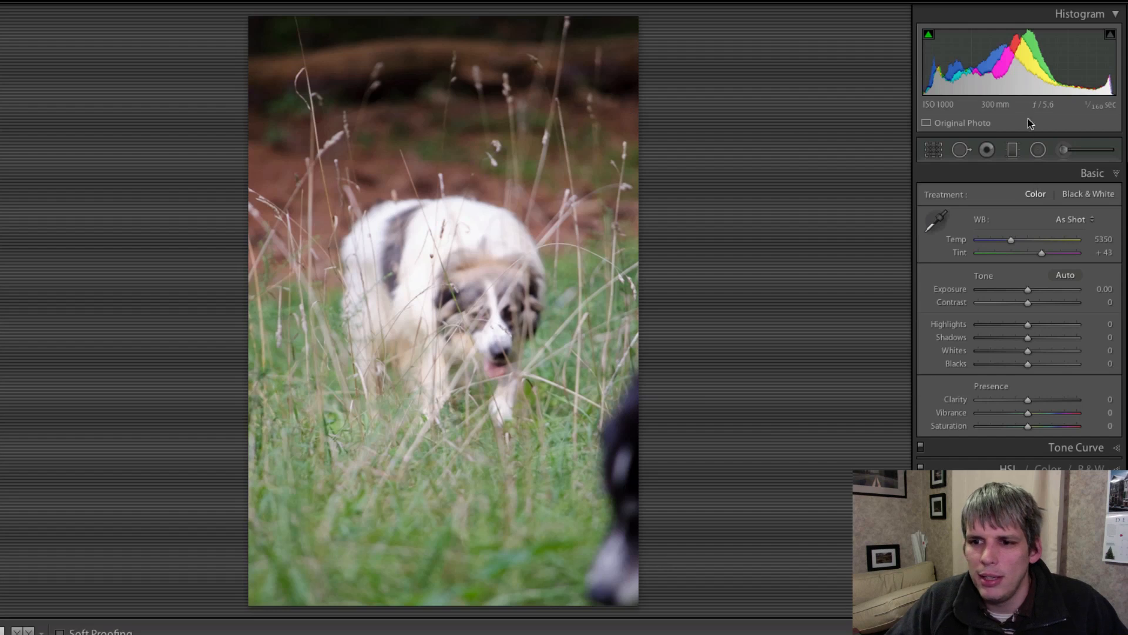
- Crop to 5 x 7 portrait by trimming the top, left and bottom edges, recentre the dog, and apply
left_click(933, 150)
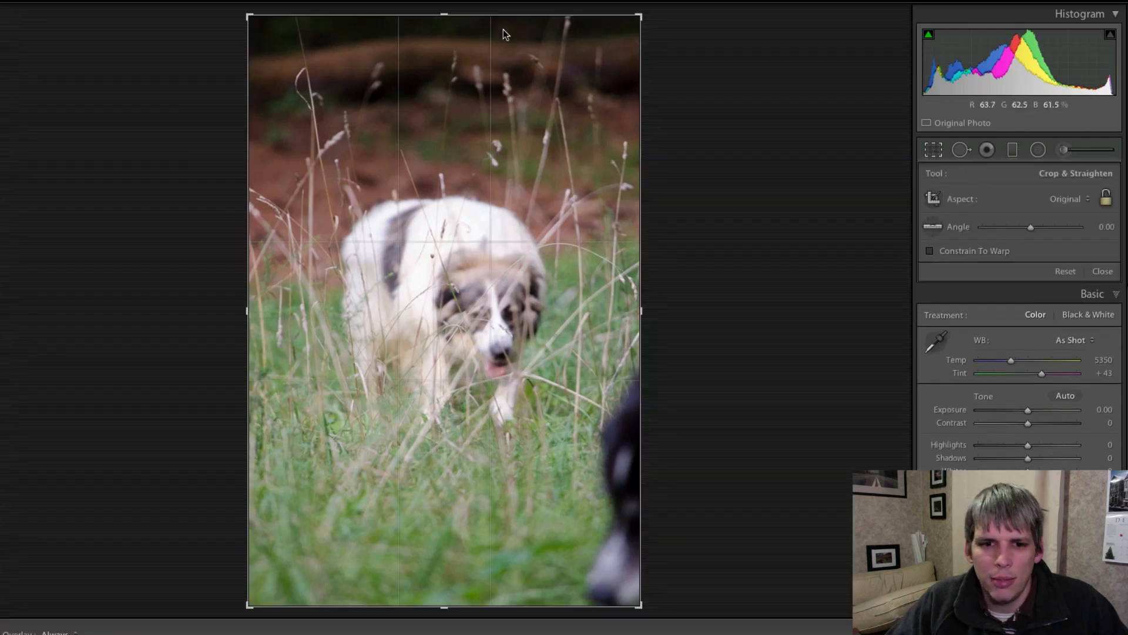
left_click_drag(445, 18, 447, 35)
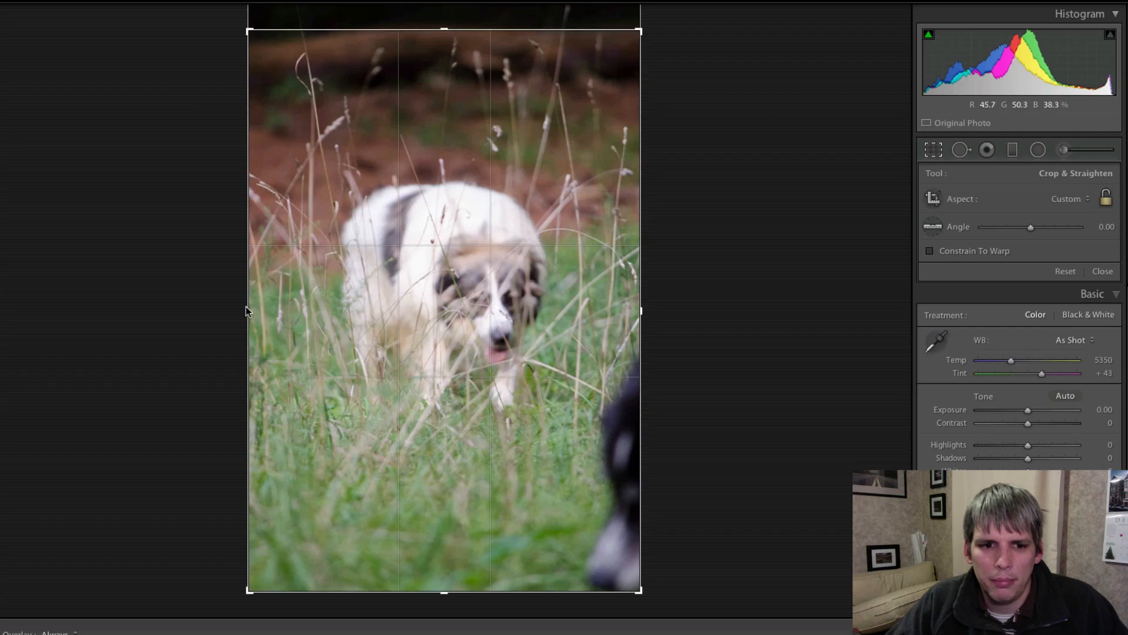
left_click_drag(248, 311, 262, 311)
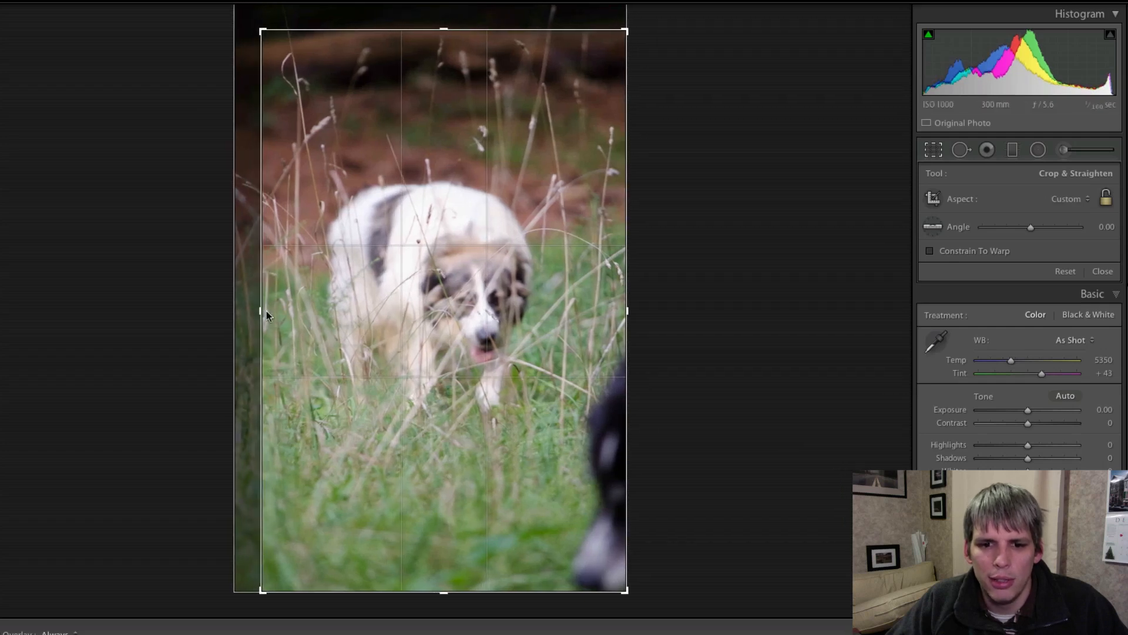
left_click_drag(445, 596, 434, 567)
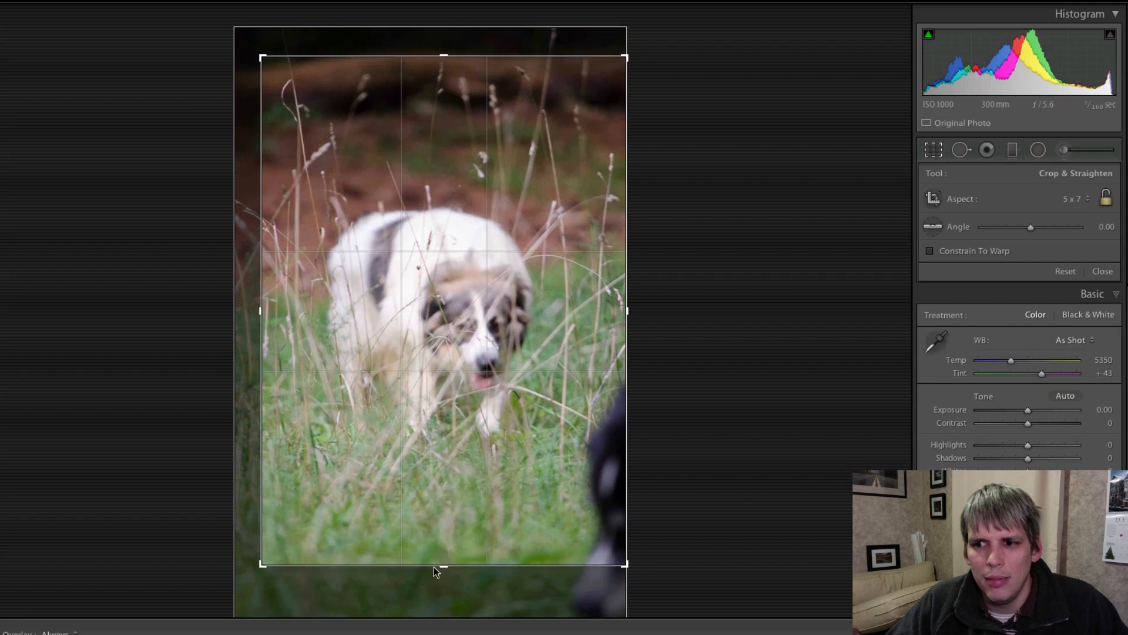
left_click_drag(519, 316, 505, 318)
key("Return")
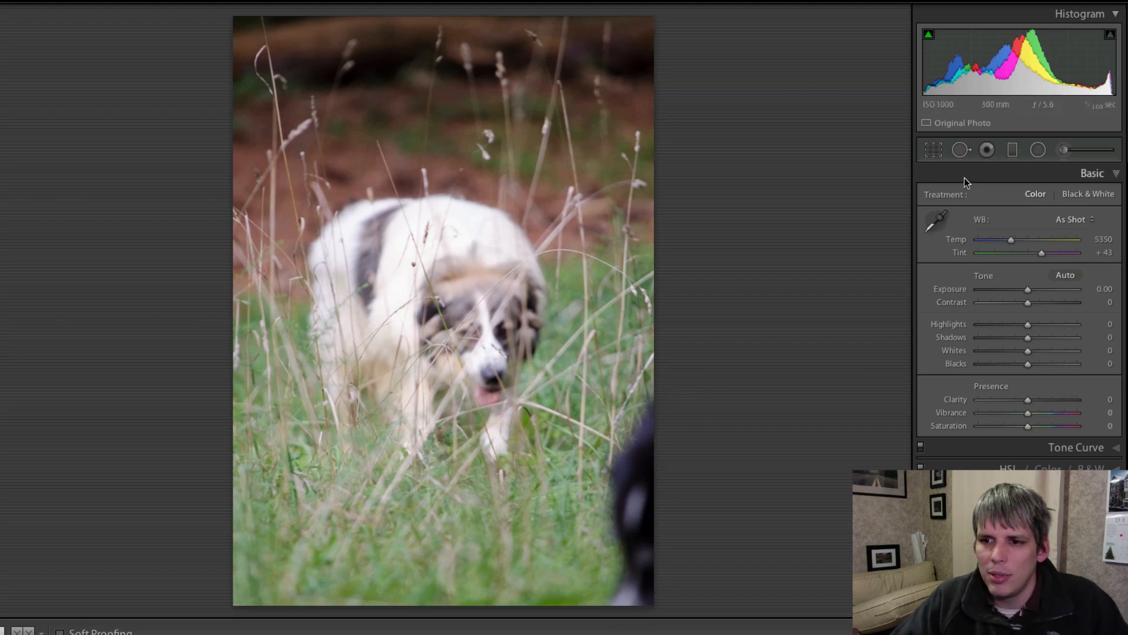
- Clone nearby grass over the dark blurred shape at the right edge with Spot Removal, then close the tool
left_click(964, 151)
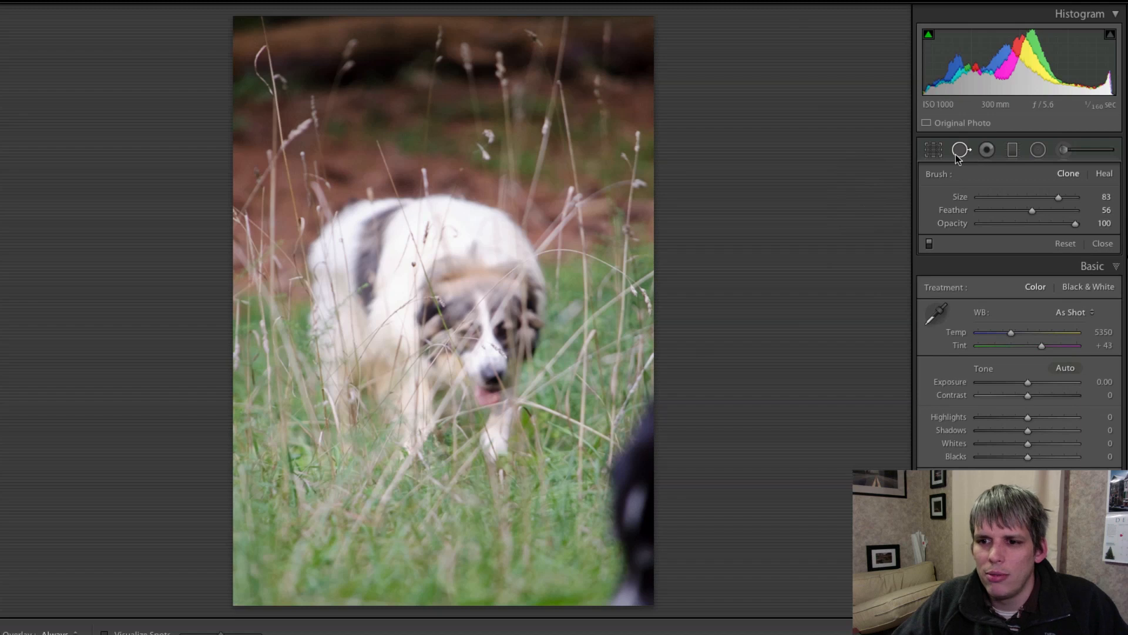
scroll(634, 436, "up", 3)
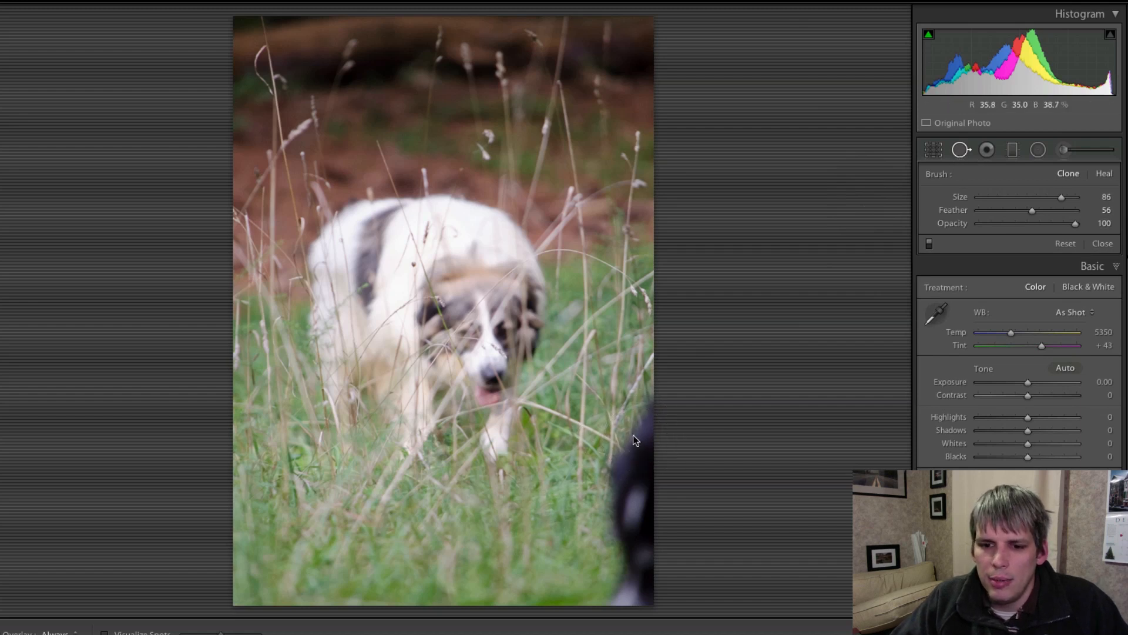
scroll(649, 423, "down", 2)
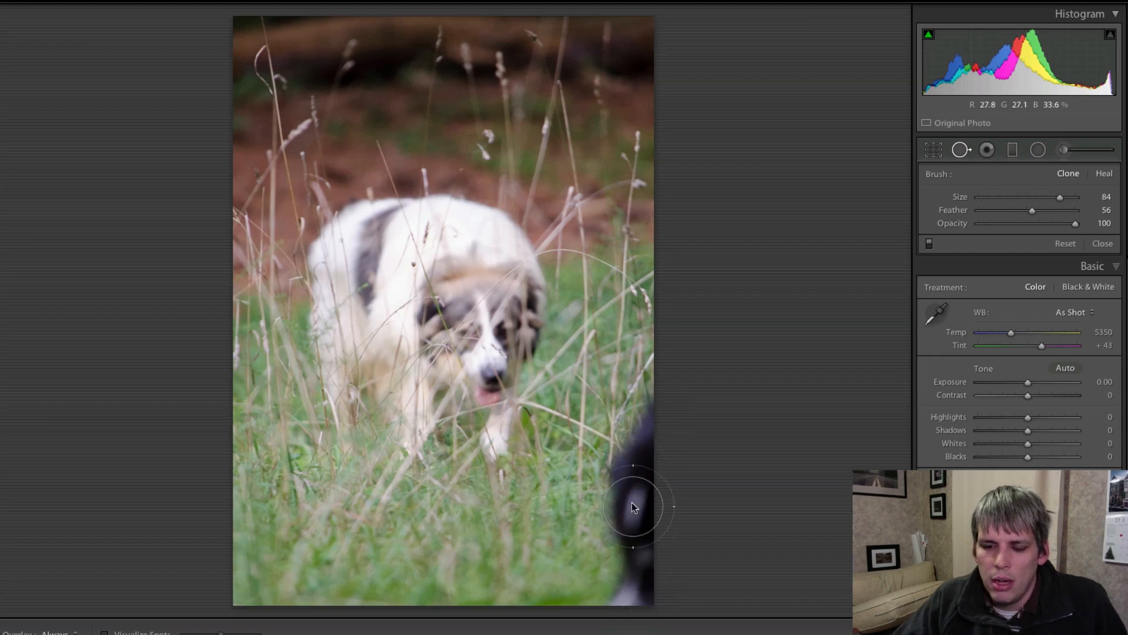
left_click_drag(650, 413, 637, 591)
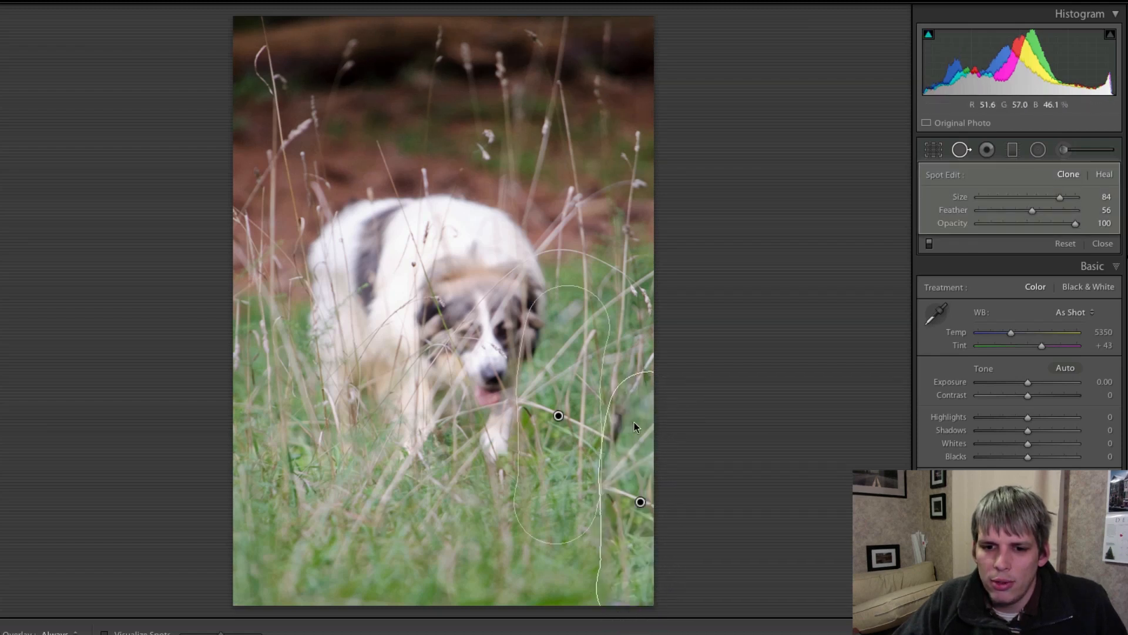
mouse_move(563, 494)
left_mouse_down()
mouse_move(565, 561)
mouse_move(555, 579)
mouse_move(530, 584)
mouse_move(541, 587)
mouse_move(513, 570)
mouse_move(286, 570)
mouse_move(532, 555)
mouse_move(562, 579)
left_mouse_up()
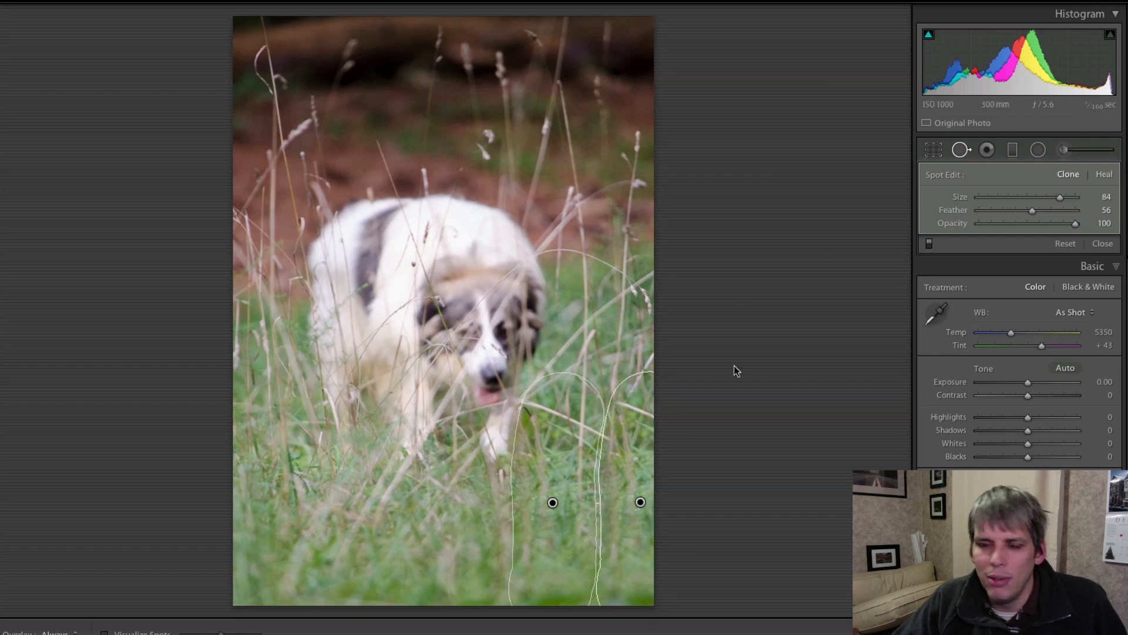
left_click(955, 150)
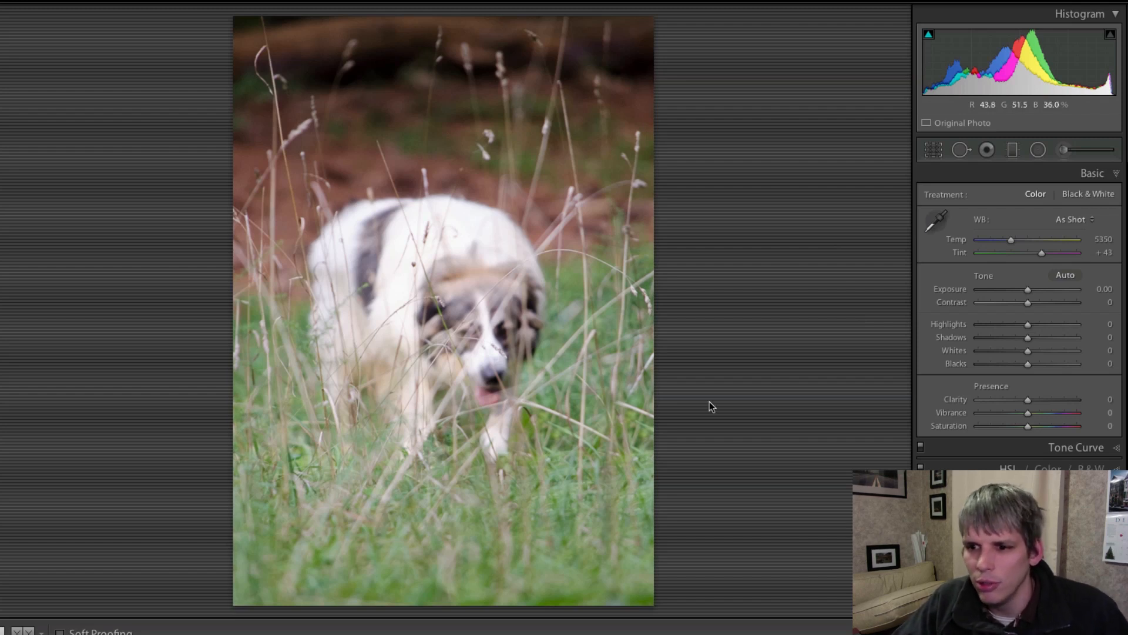
- Set Exposure −0.70 and Contrast +7, check the fur close up, reset Highlights, and ready the WB eyedropper
left_click_drag(1025, 291, 1005, 324)
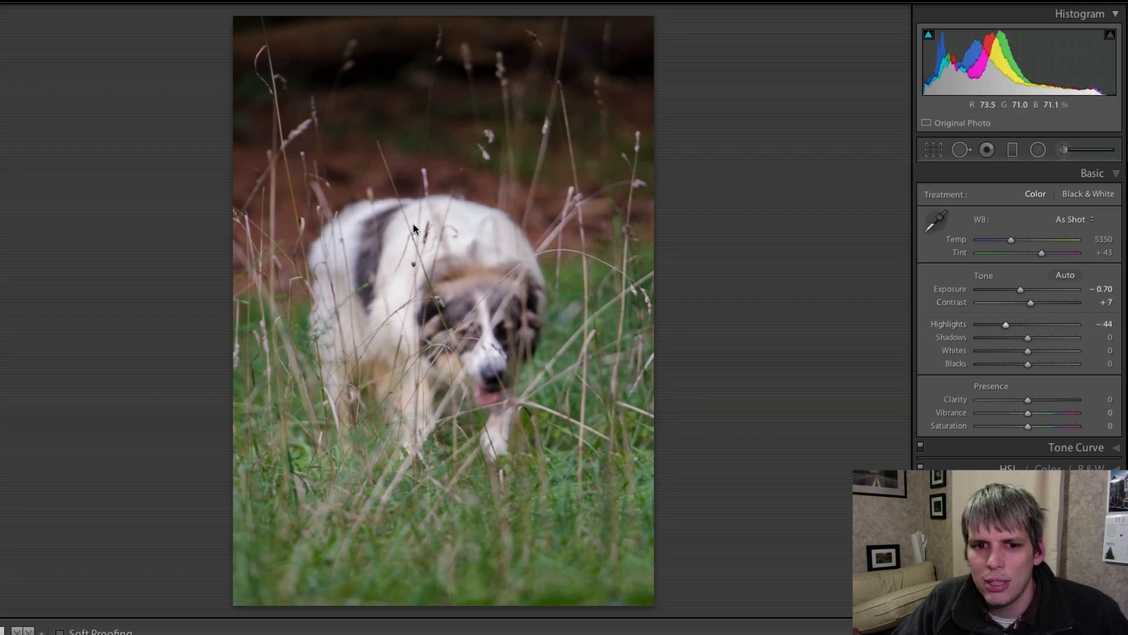
left_click(450, 233)
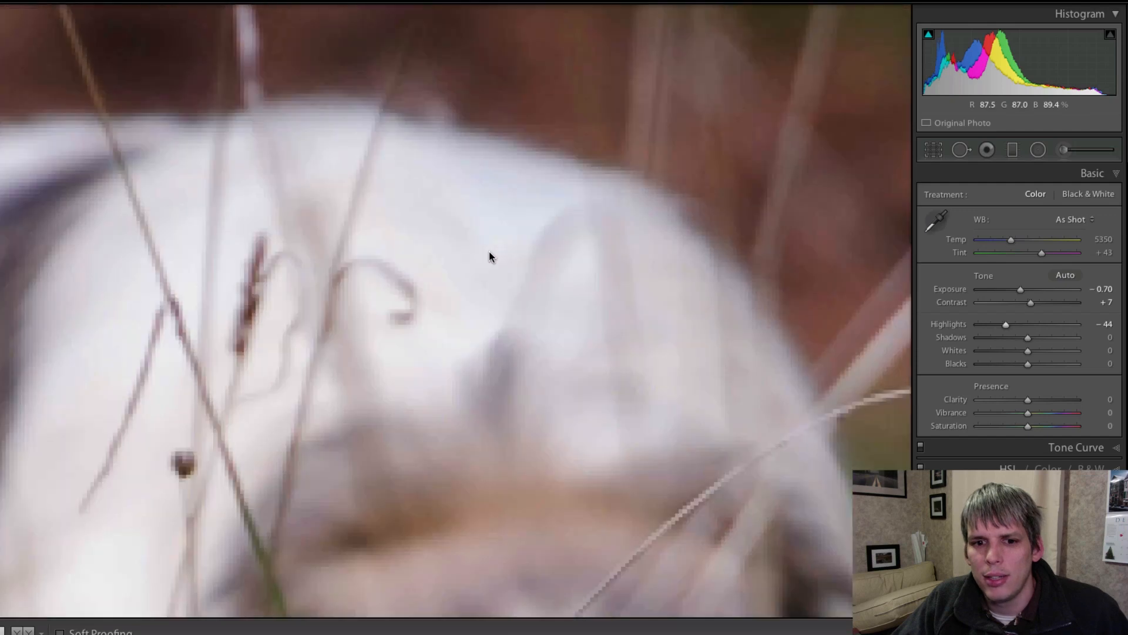
left_click(489, 251)
left_click(447, 222)
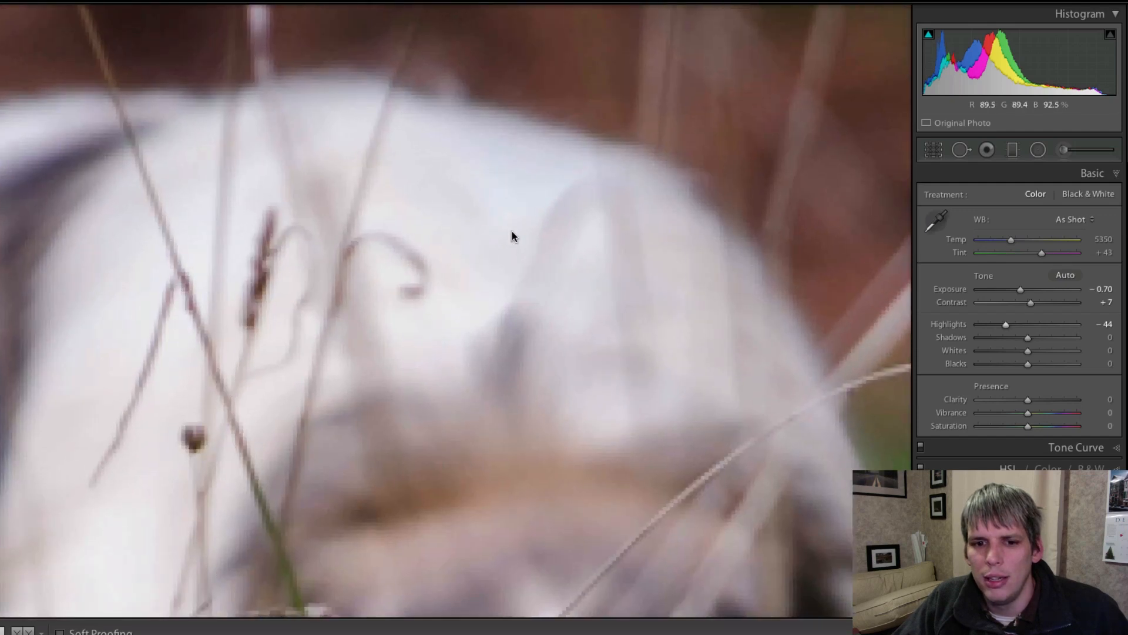
left_click(470, 229)
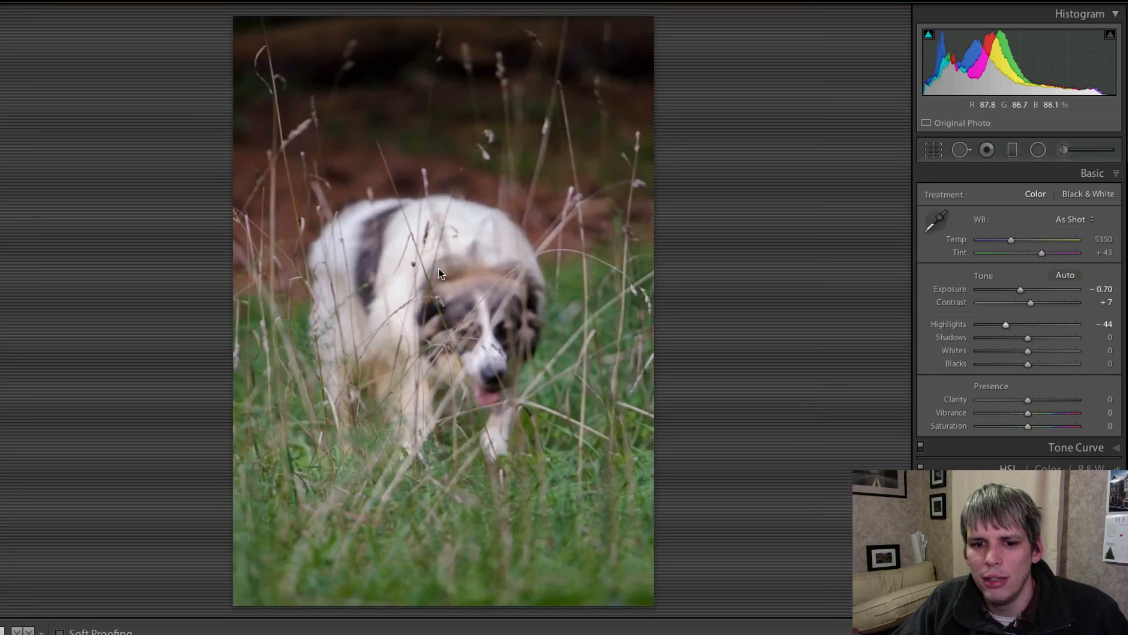
double_click(951, 324)
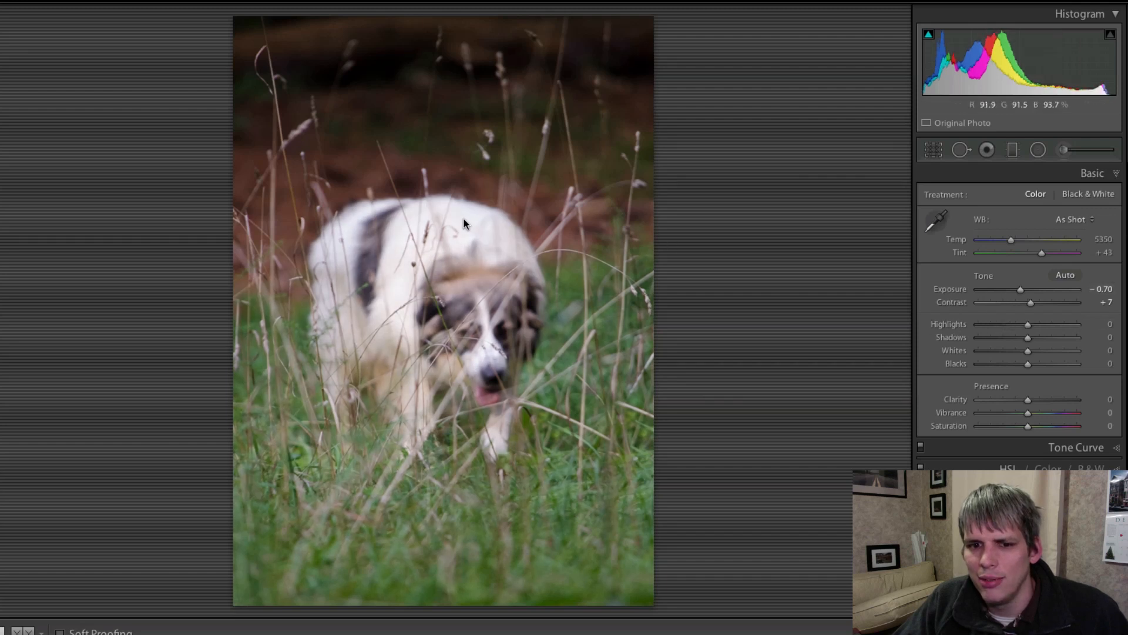
key("w")
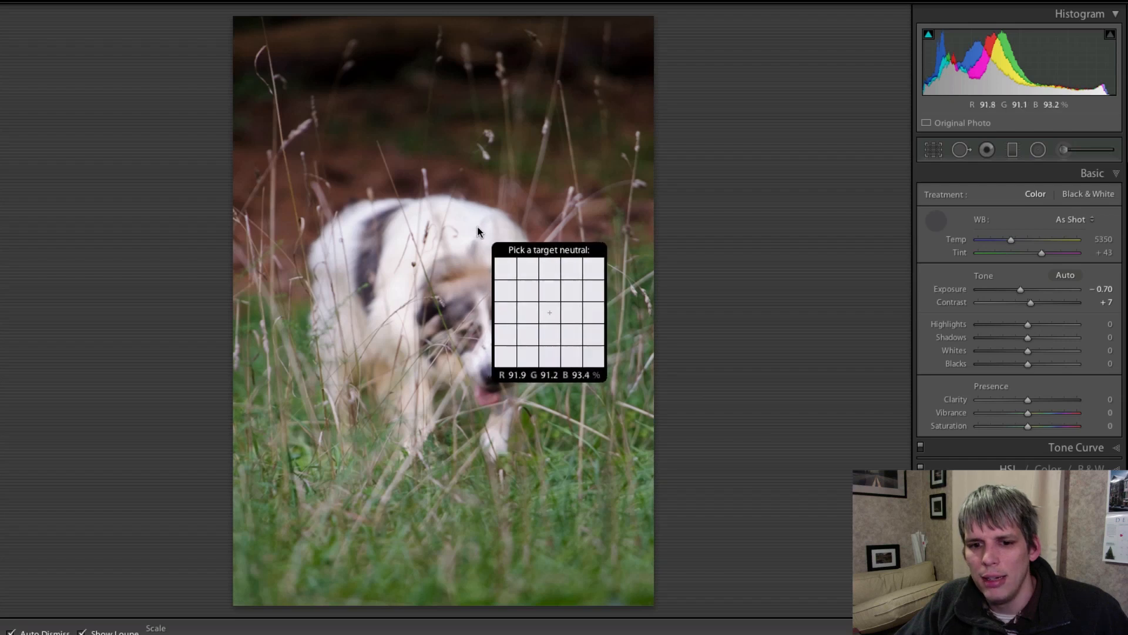
- Lower Exposure to −1.10 and dismiss the white-balance eyedropper without sampling
left_click_drag(1020, 288, 1016, 289)
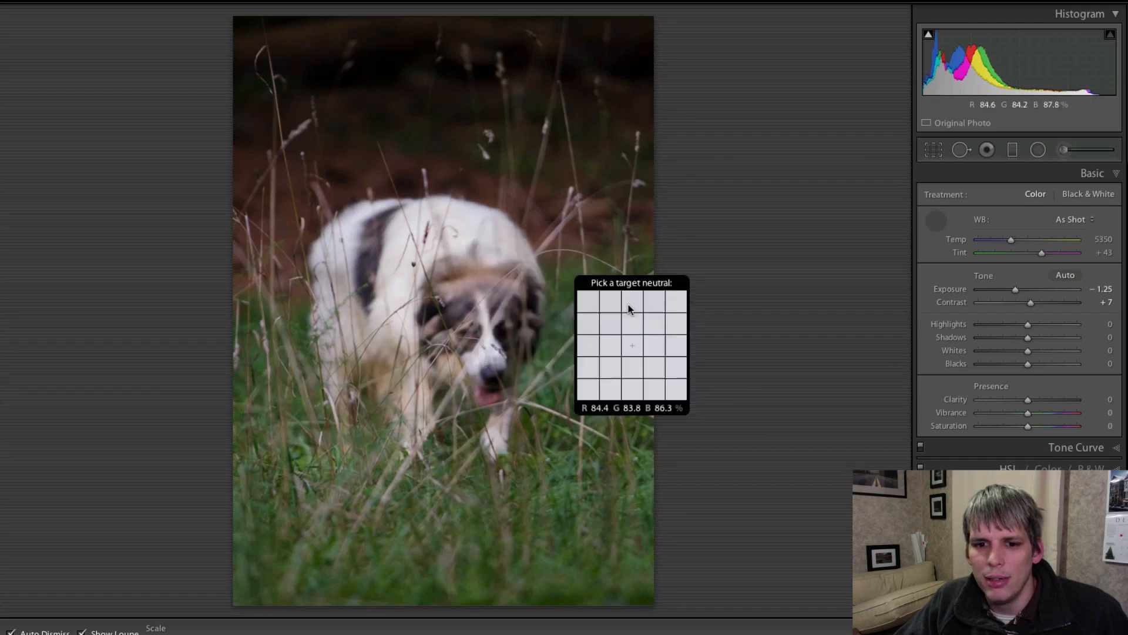
left_click_drag(1014, 289, 1018, 289)
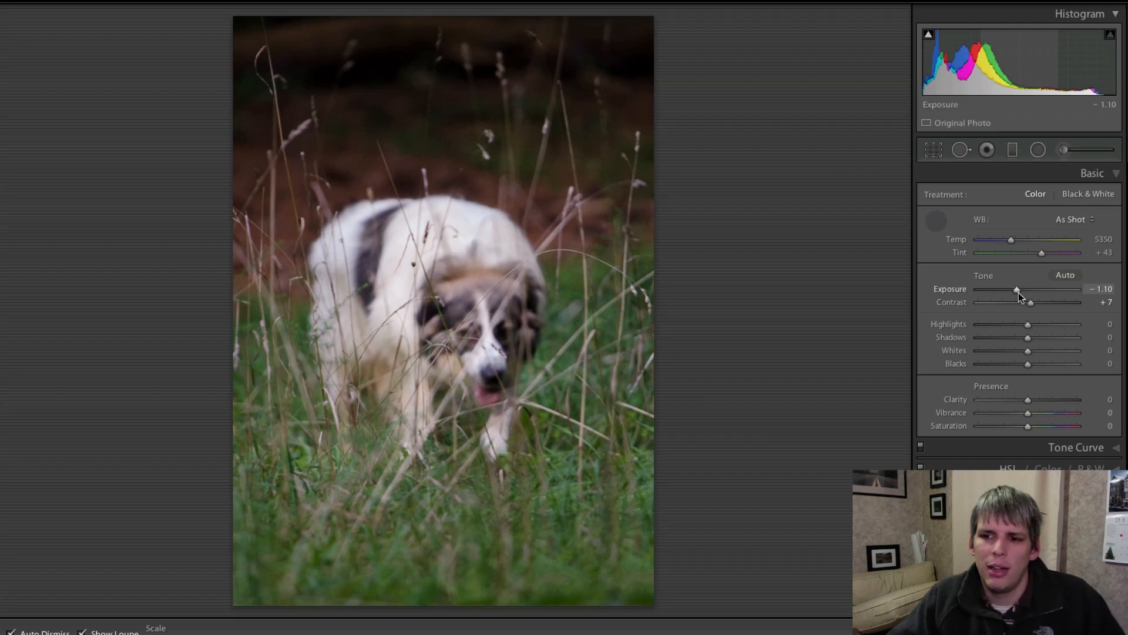
left_click(933, 227)
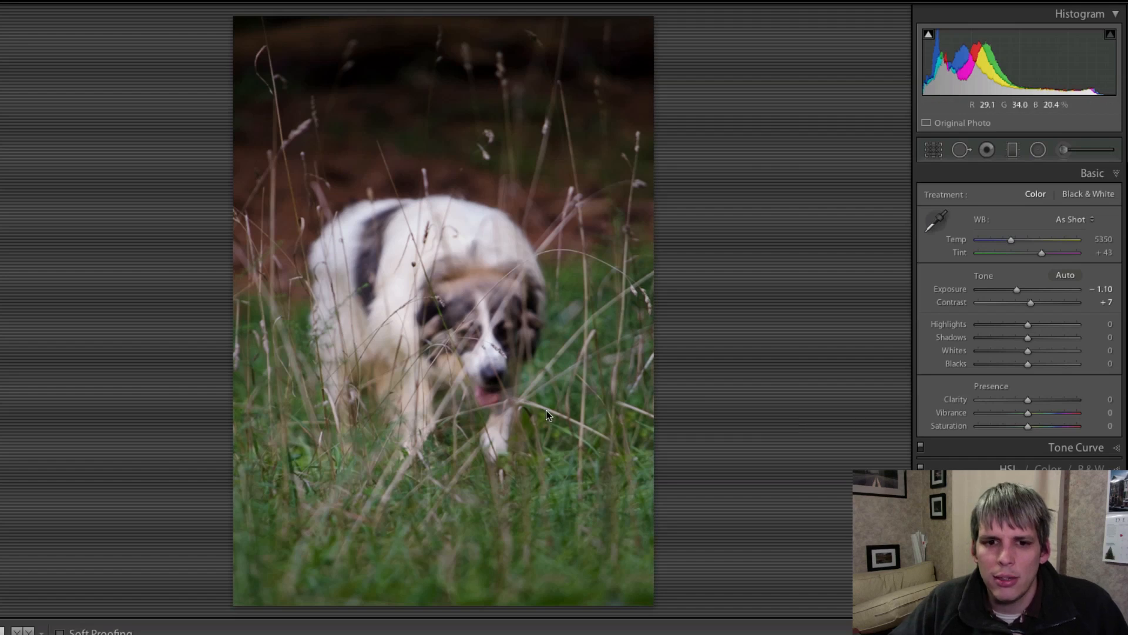
- Set Exposure to −0.95, warm Temp to 6659, and deepen Shadows to −66
left_click_drag(1016, 289, 1018, 293)
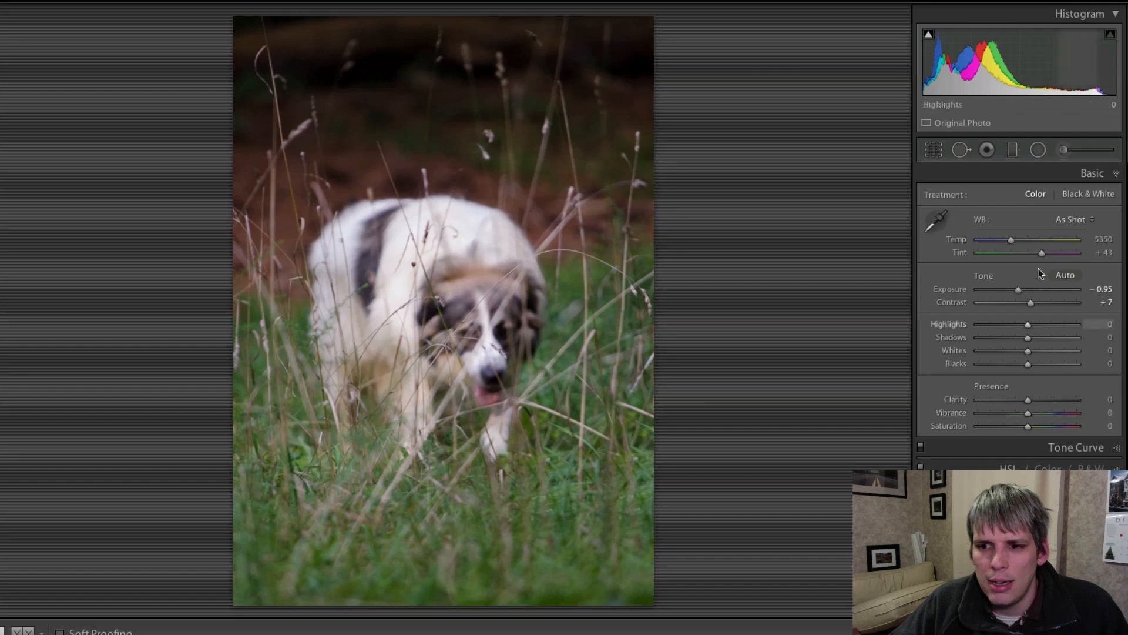
left_click_drag(1010, 242, 1021, 246)
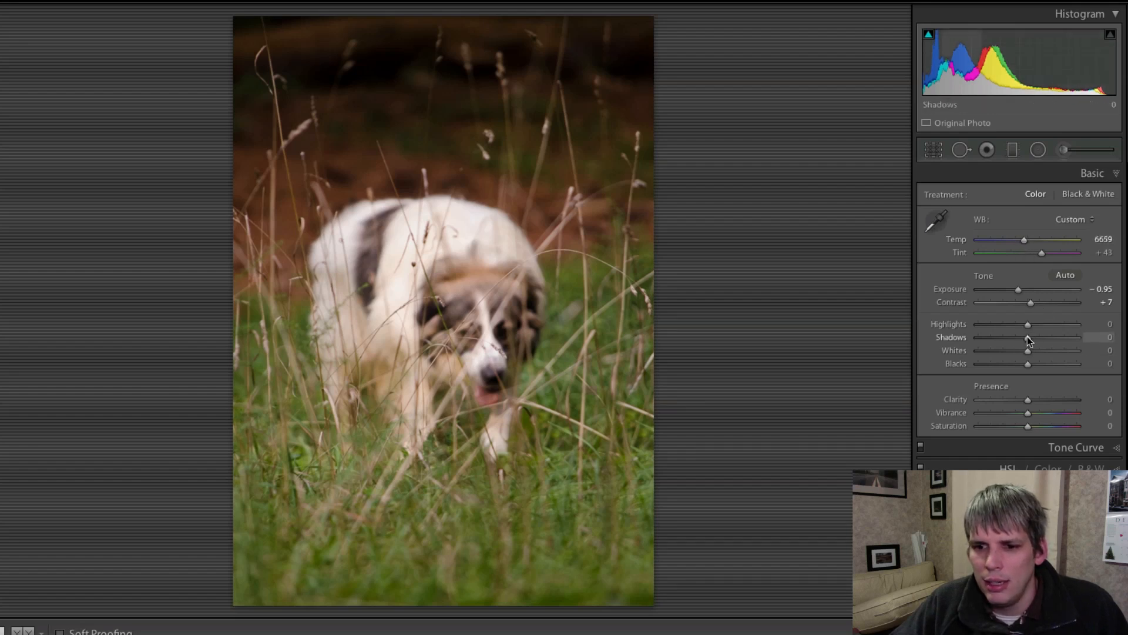
left_click_drag(1028, 337, 998, 338)
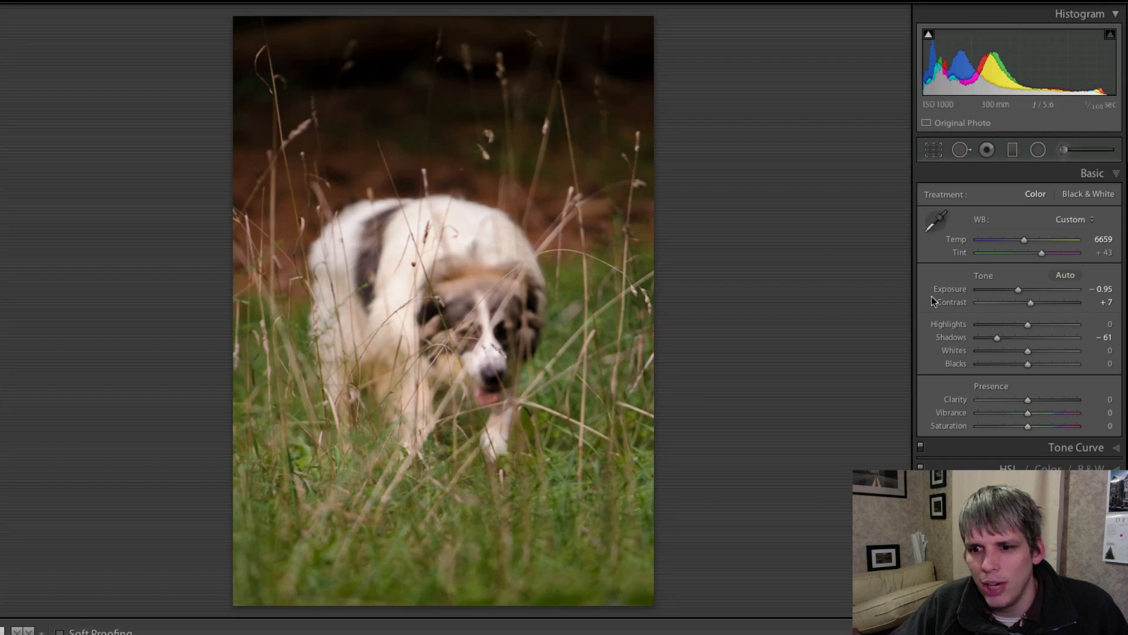
left_click_drag(993, 341, 994, 342)
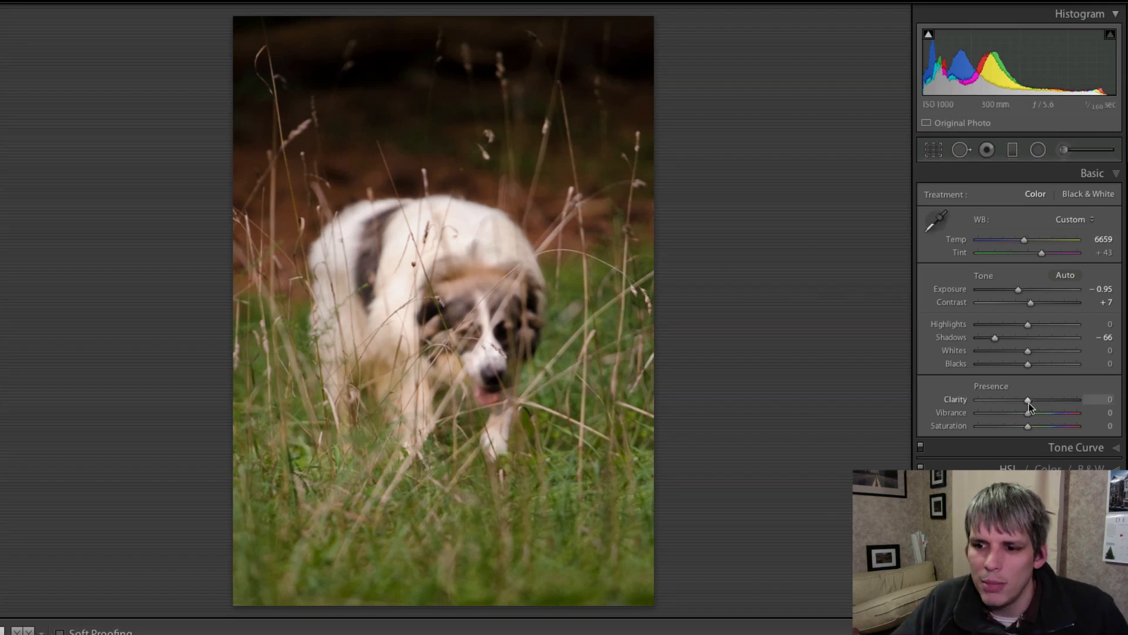
- Set Clarity −4, Vibrance −7 and Saturation −12, and raise Exposure to −0.60
left_click_drag(1029, 403, 1021, 404)
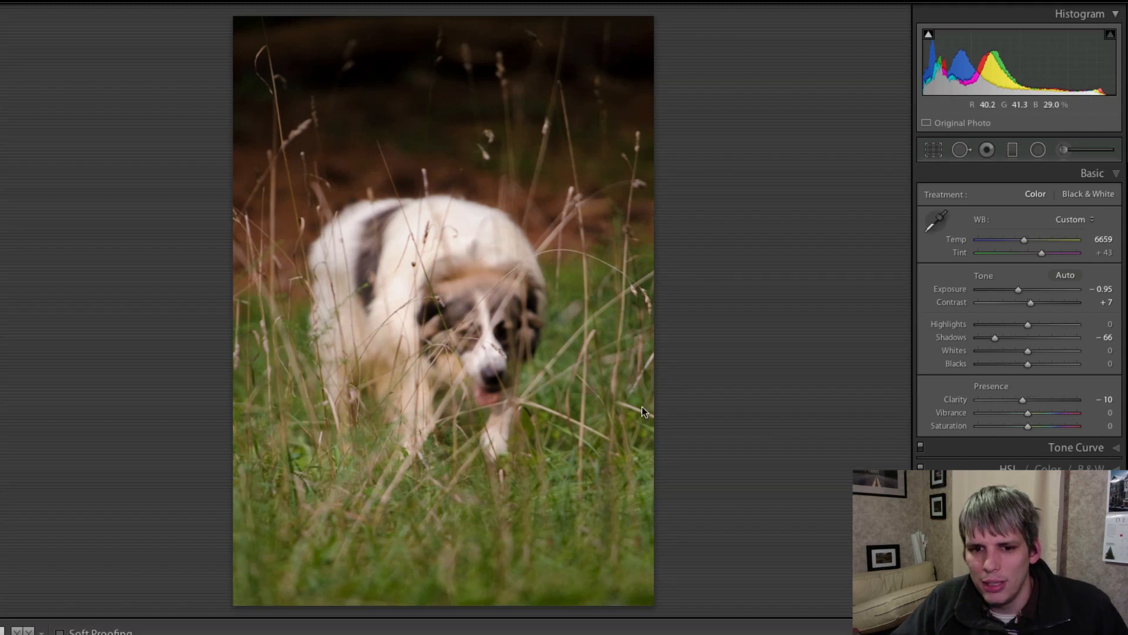
left_click(1024, 404)
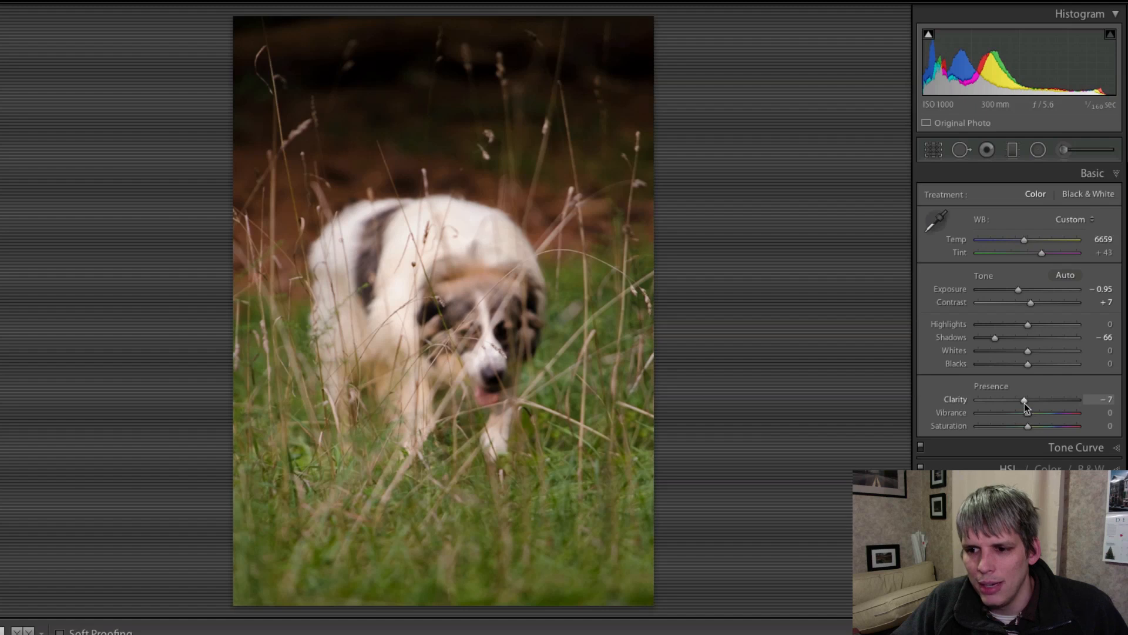
left_click_drag(1024, 403, 1025, 403)
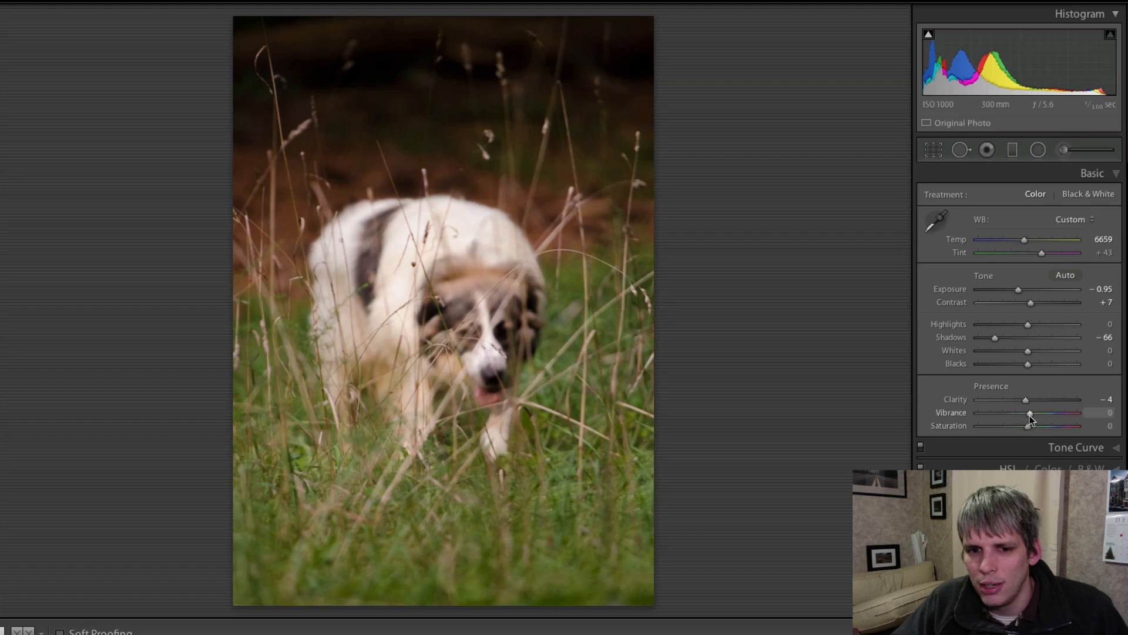
mouse_move(1028, 415)
left_mouse_down()
mouse_move(1042, 414)
mouse_move(1025, 415)
left_mouse_up()
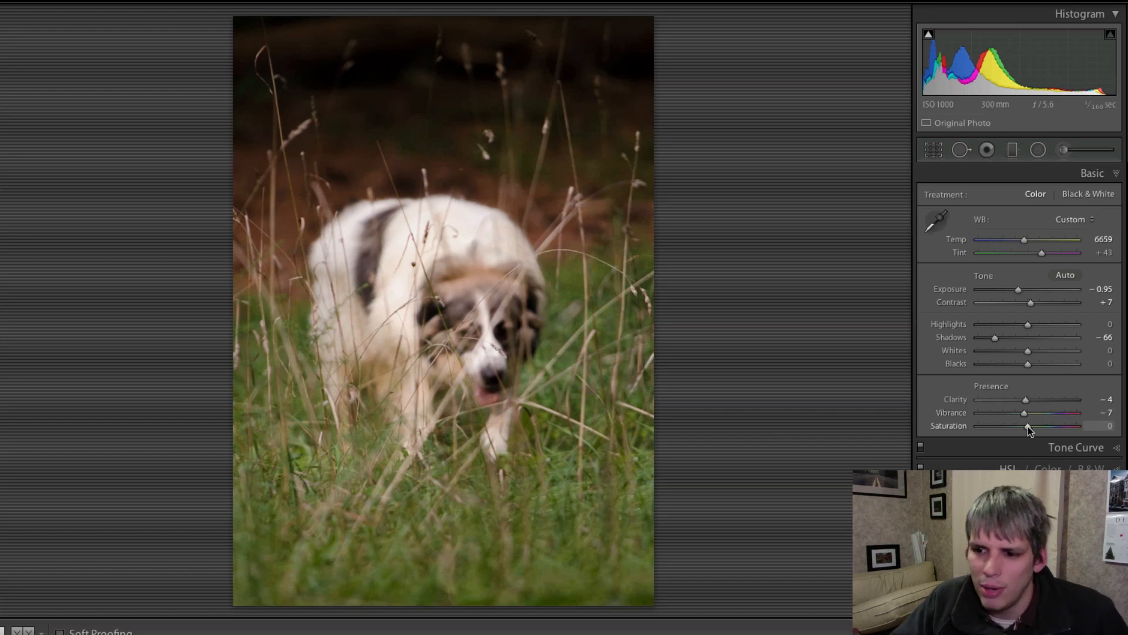
left_click_drag(1028, 426, 1022, 429)
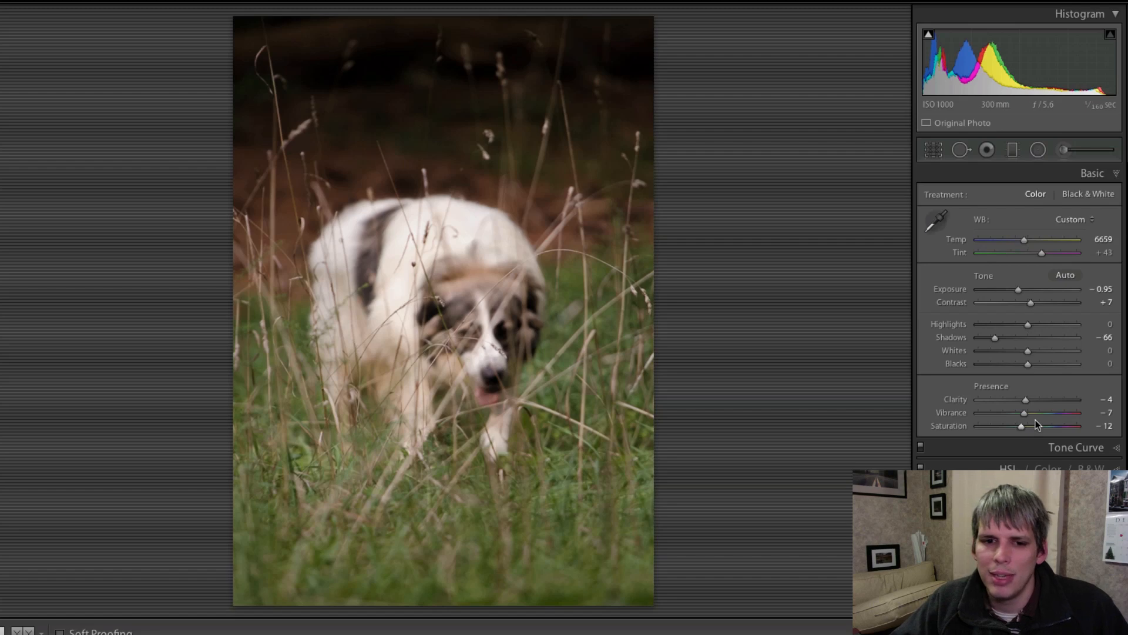
left_click_drag(1019, 289, 1021, 292)
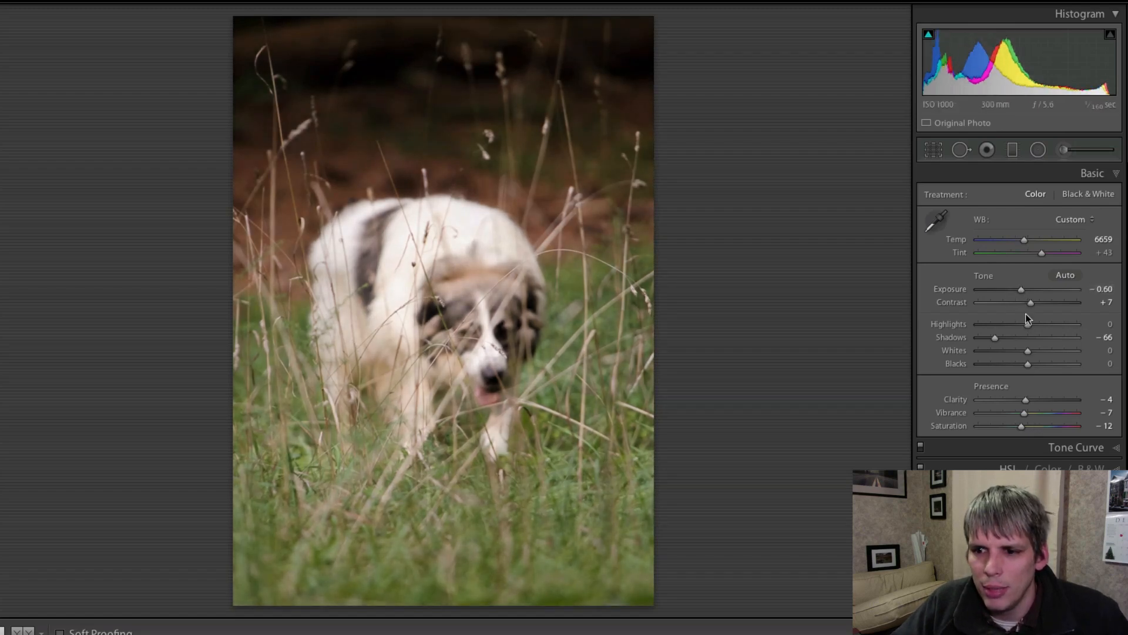
- Pull Highlights down to −53 in the Basic panel
left_click_drag(1028, 324, 999, 325)
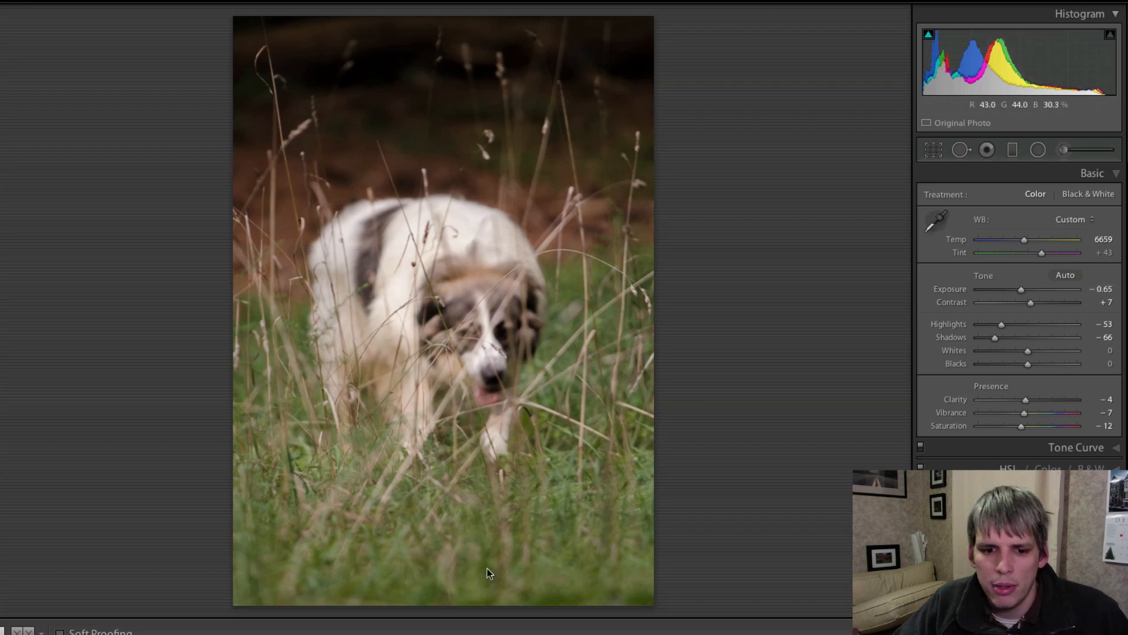
- Set sharpening to Amount 150, Radius 3.0, Detail 100 and Masking 86
left_click(1090, 513)
left_click(1025, 297)
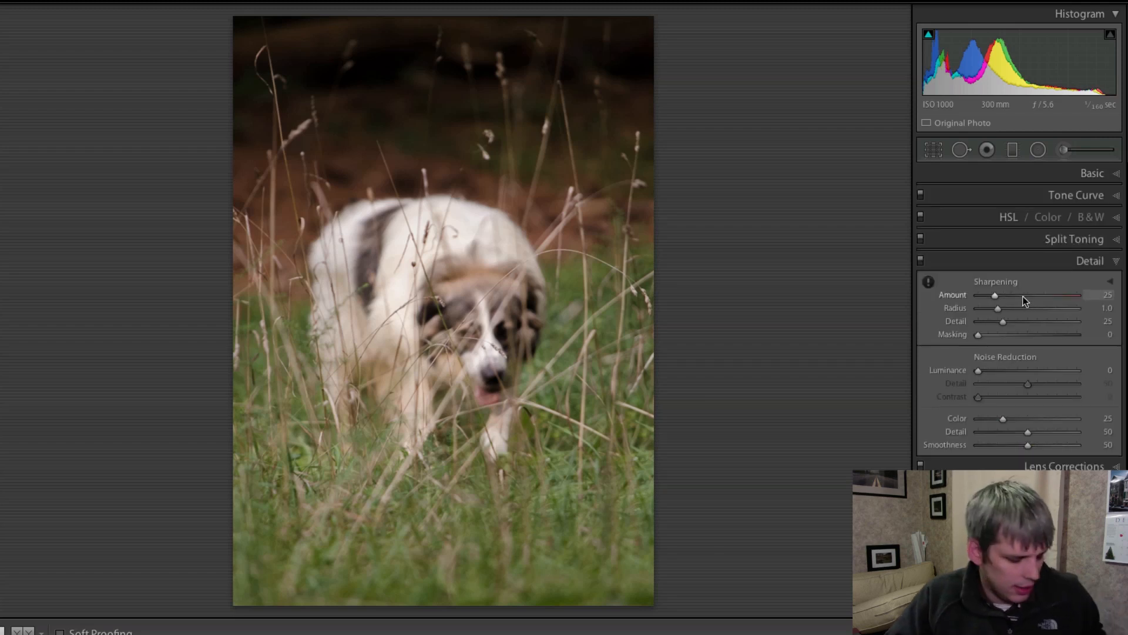
left_click_drag(1027, 294, 1081, 301)
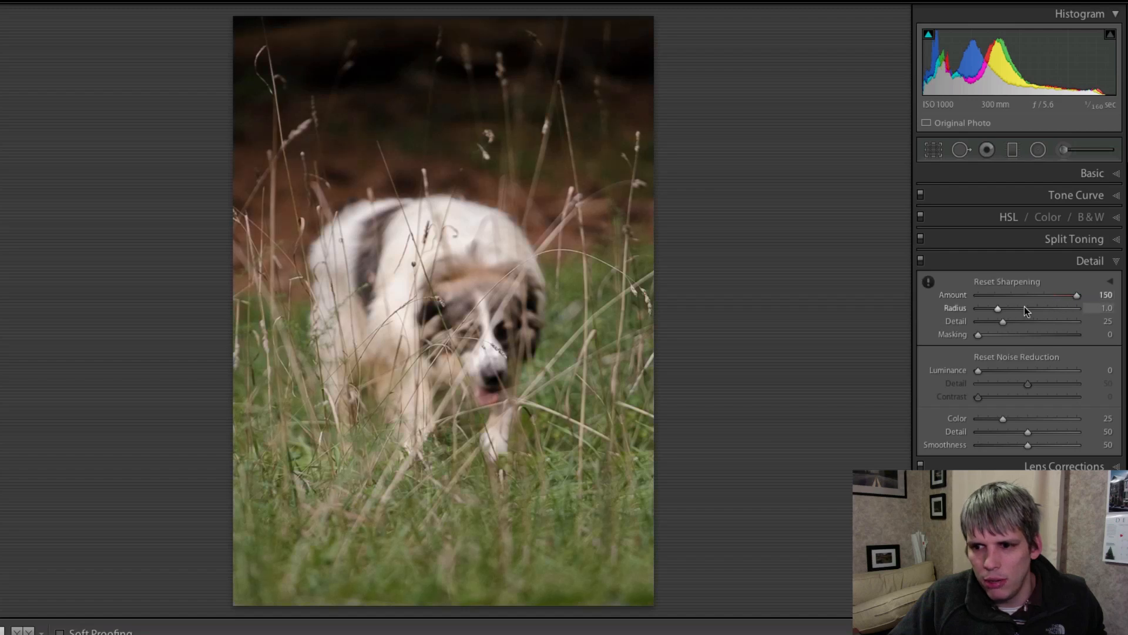
left_click_drag(1019, 308, 1104, 317)
left_click_drag(1013, 322, 1123, 328)
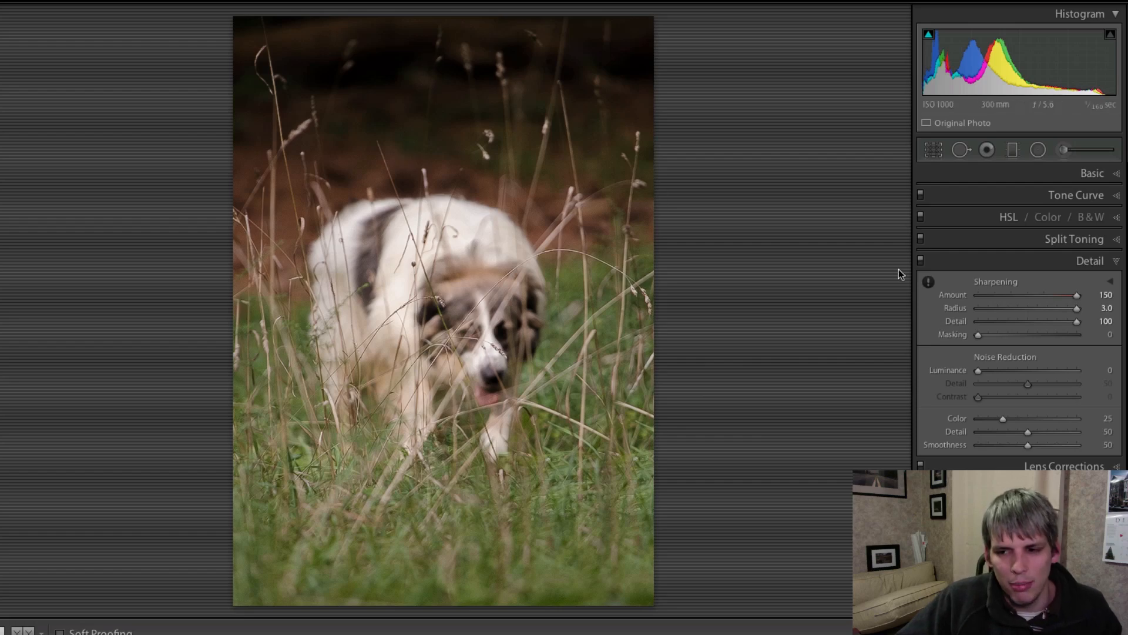
key("alt")
left_click_drag(979, 335, 1066, 336)
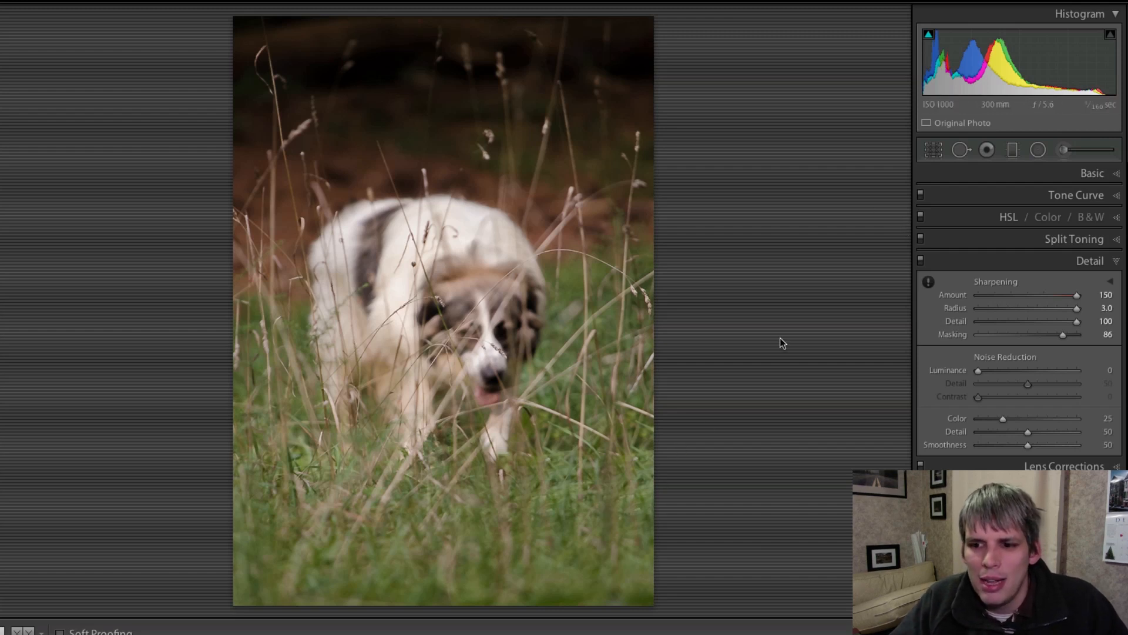
- Add Luminance noise reduction of 10, checking the dog's head close up
left_click_drag(977, 371, 982, 371)
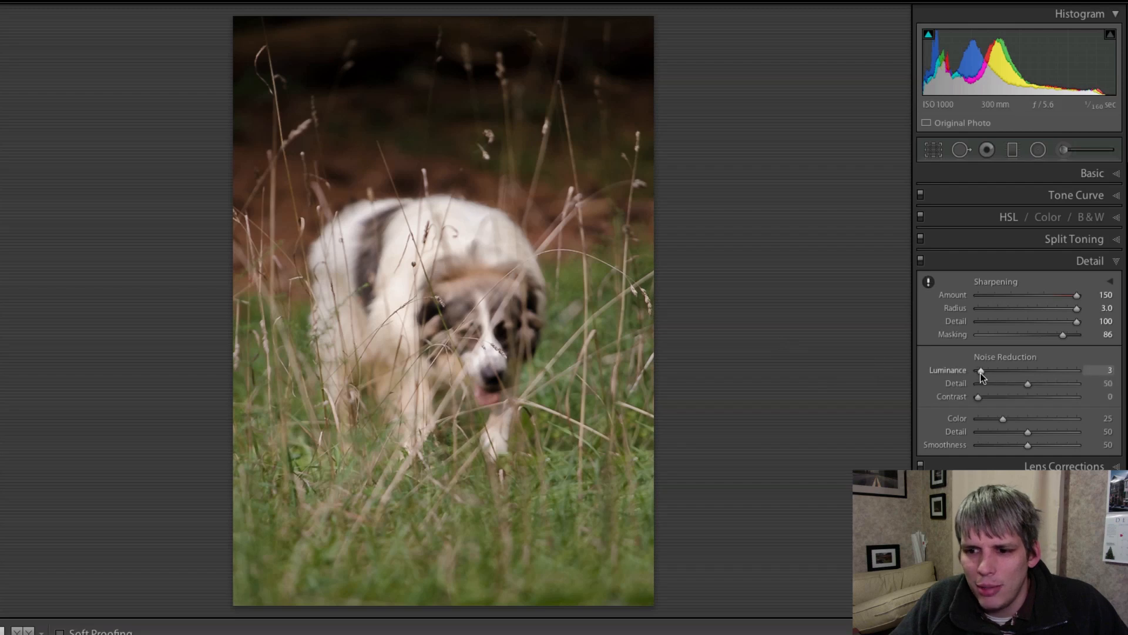
left_click(498, 272)
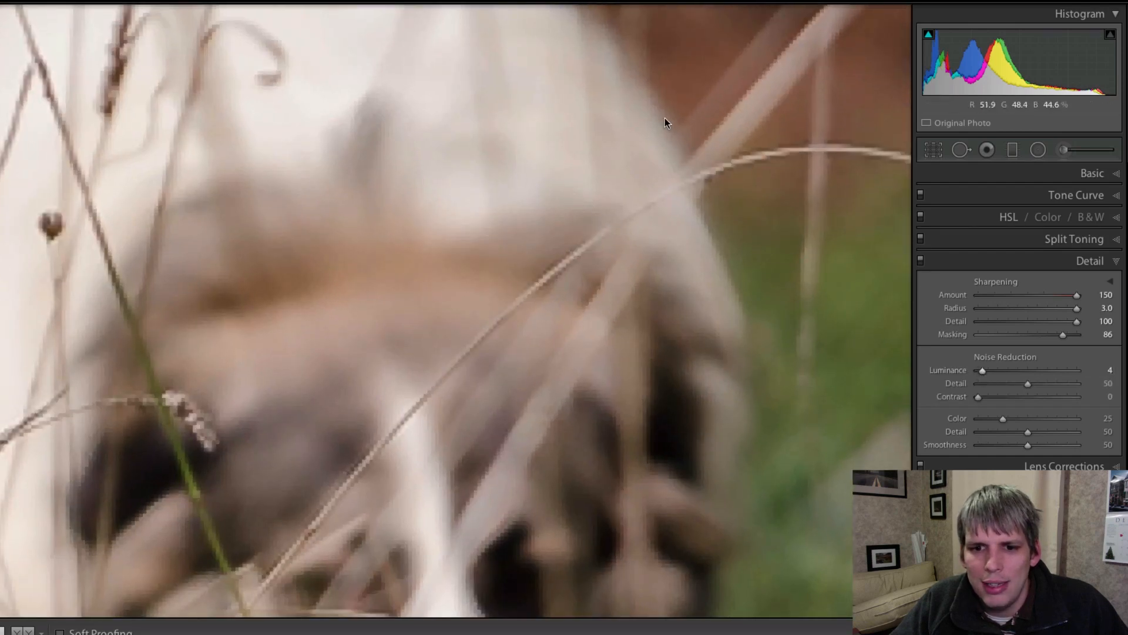
left_click_drag(772, 273, 755, 397)
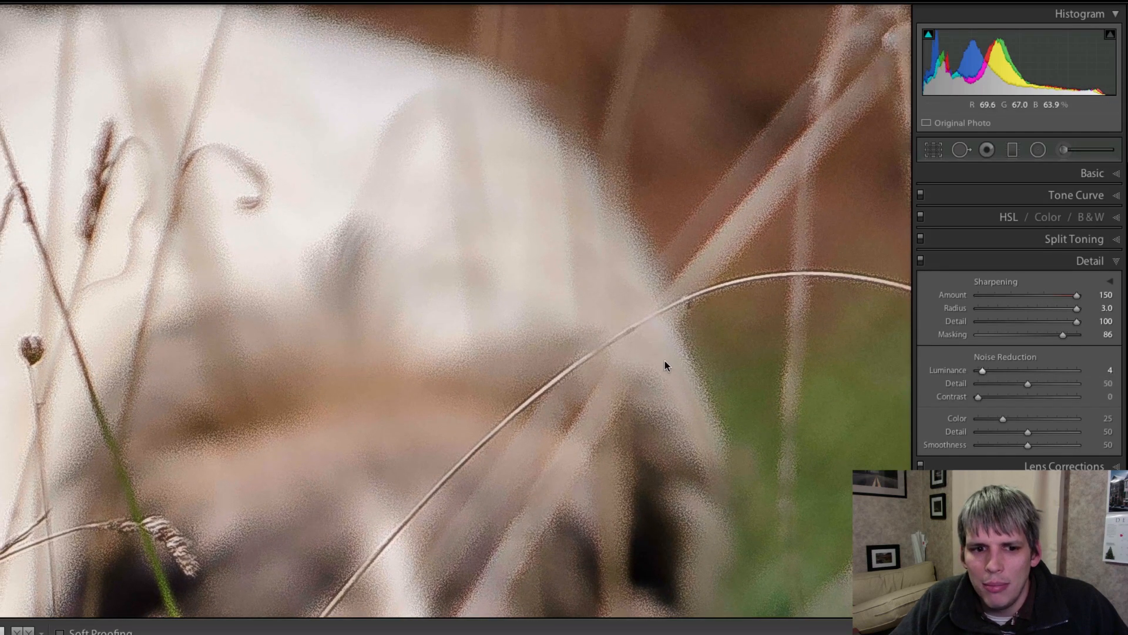
left_click(635, 344)
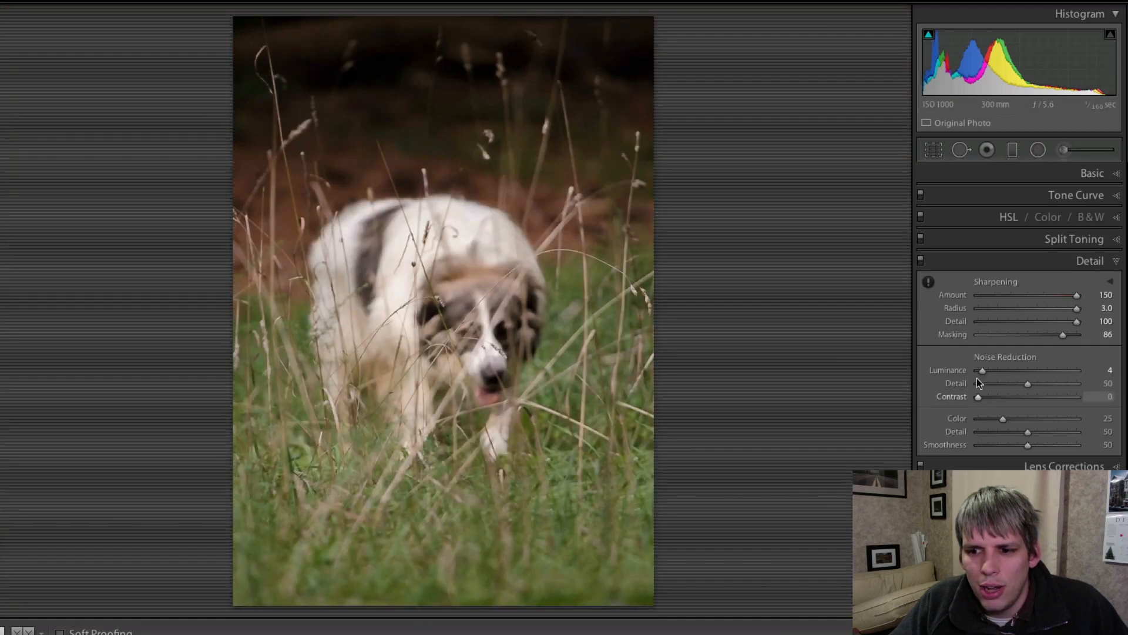
left_click_drag(986, 376, 989, 377)
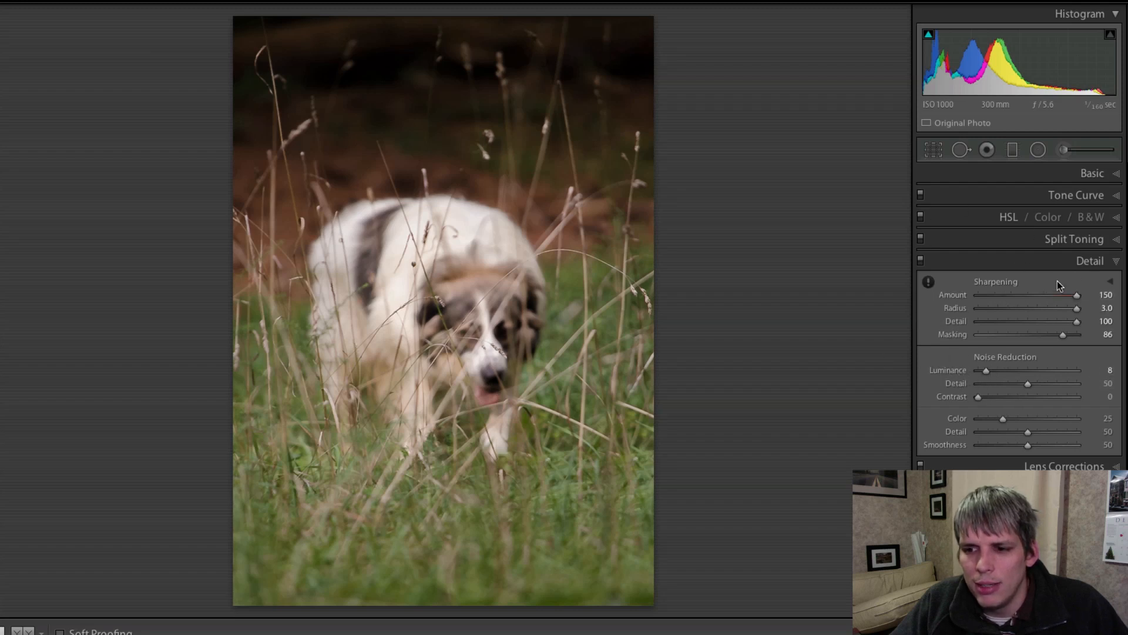
left_click_drag(987, 372, 991, 373)
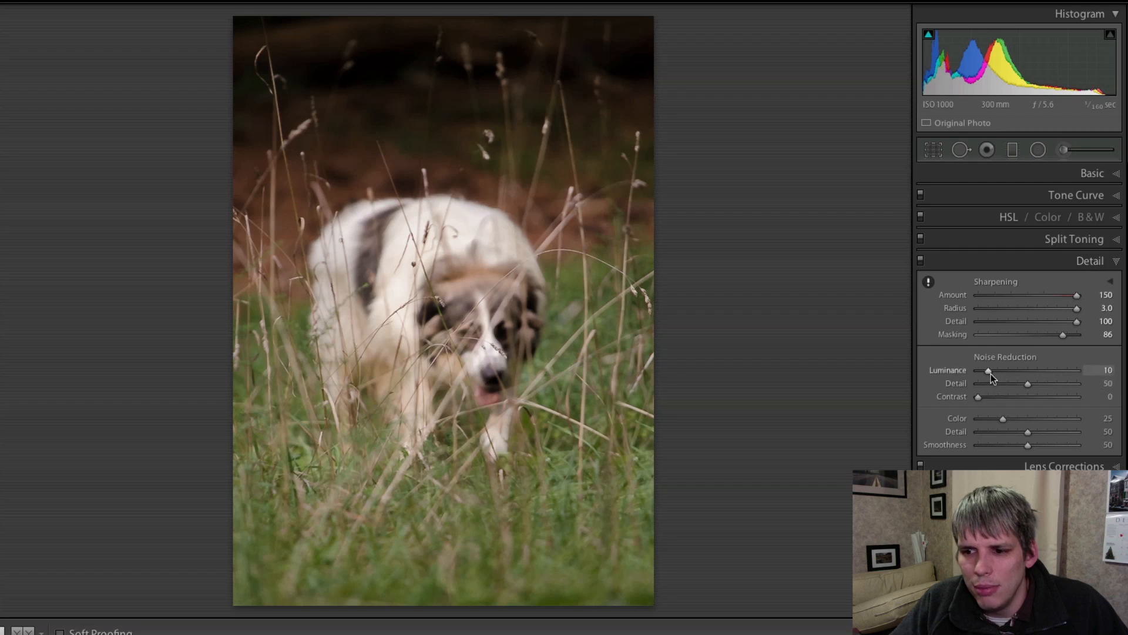
left_click(1090, 261)
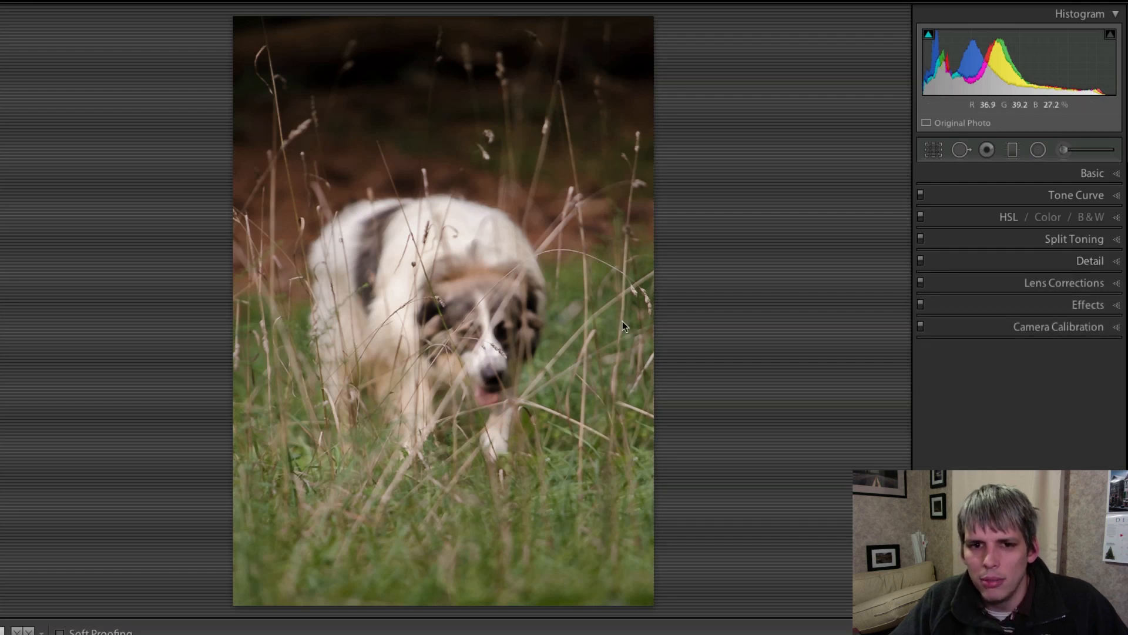
- Draw a radial filter ellipse stretched over the dog's head and body
left_click(1040, 152)
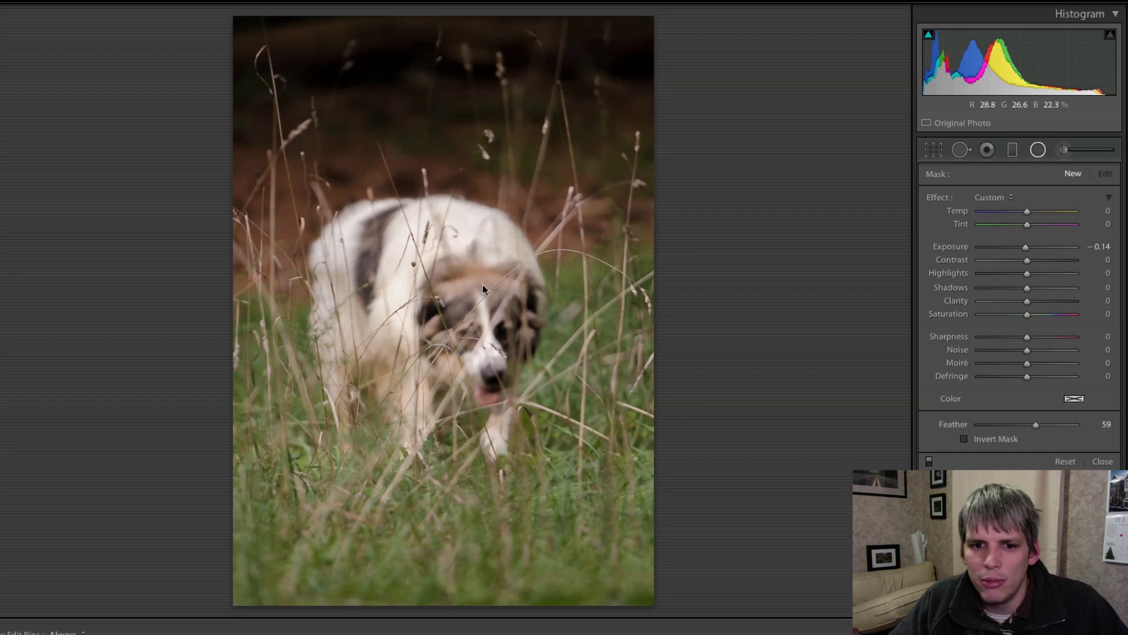
left_click_drag(454, 169, 372, 322)
left_click_drag(434, 261, 427, 305)
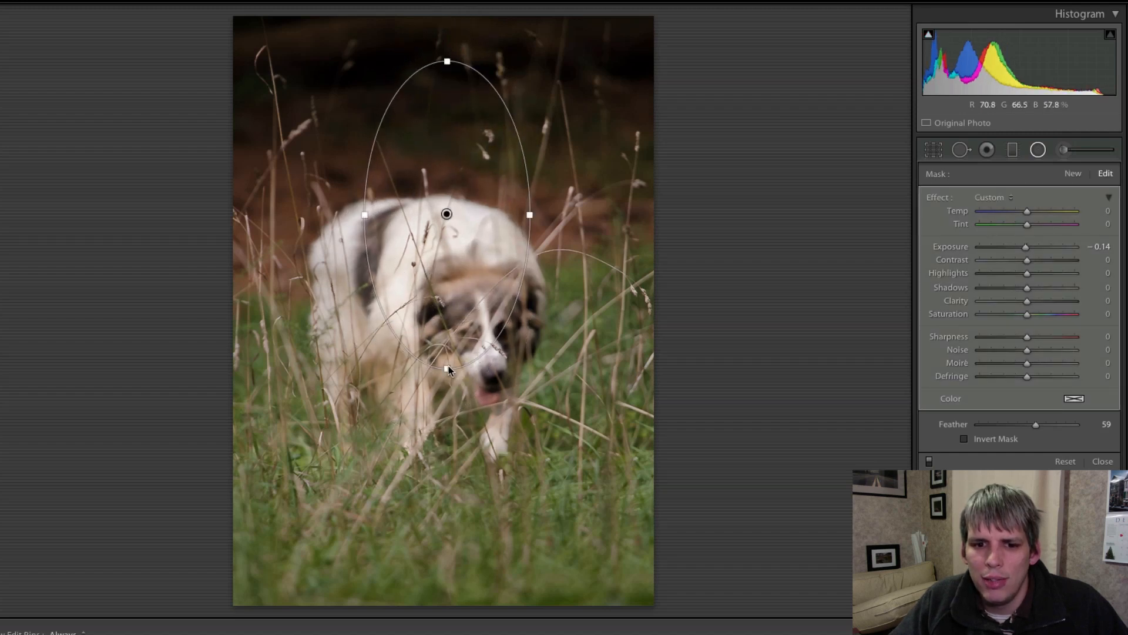
left_click_drag(447, 368, 450, 453)
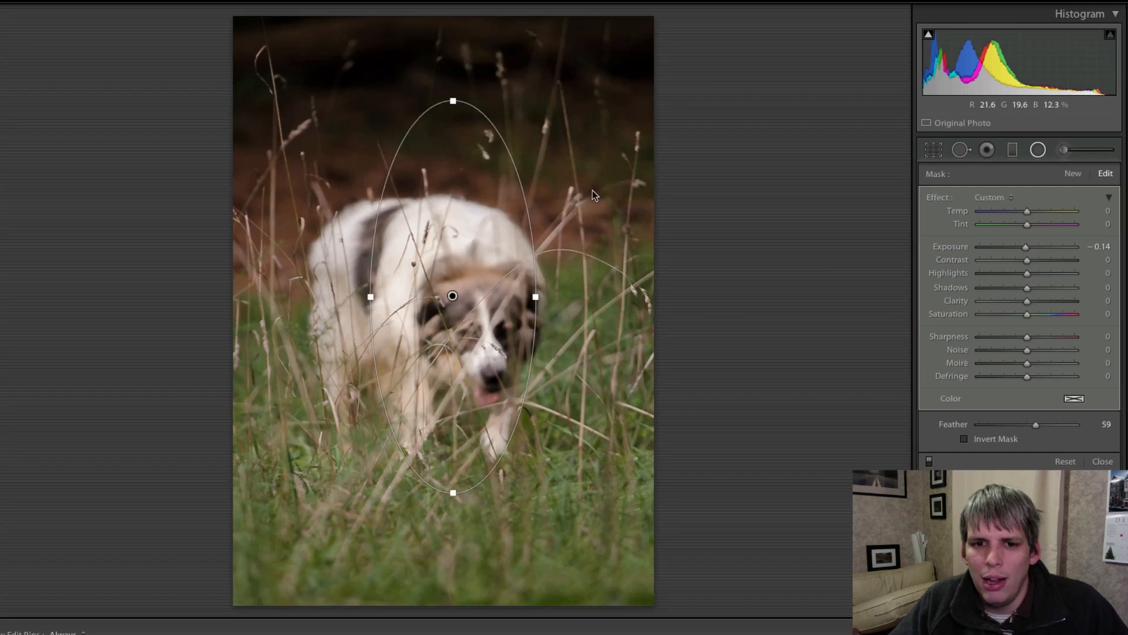
left_click_drag(453, 101, 453, 78)
left_click_drag(535, 297, 614, 300)
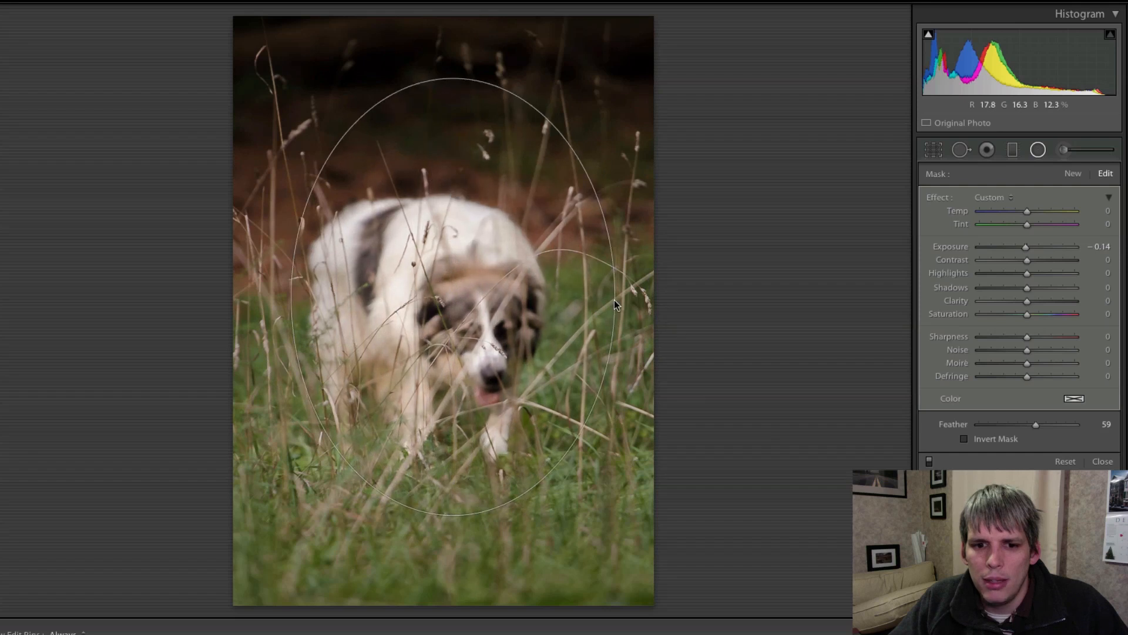
- Narrow the oval around the dog and set Clarity −40 and Sharpness −67
mouse_move(460, 259)
left_mouse_down()
mouse_move(464, 245)
mouse_move(452, 254)
left_mouse_up()
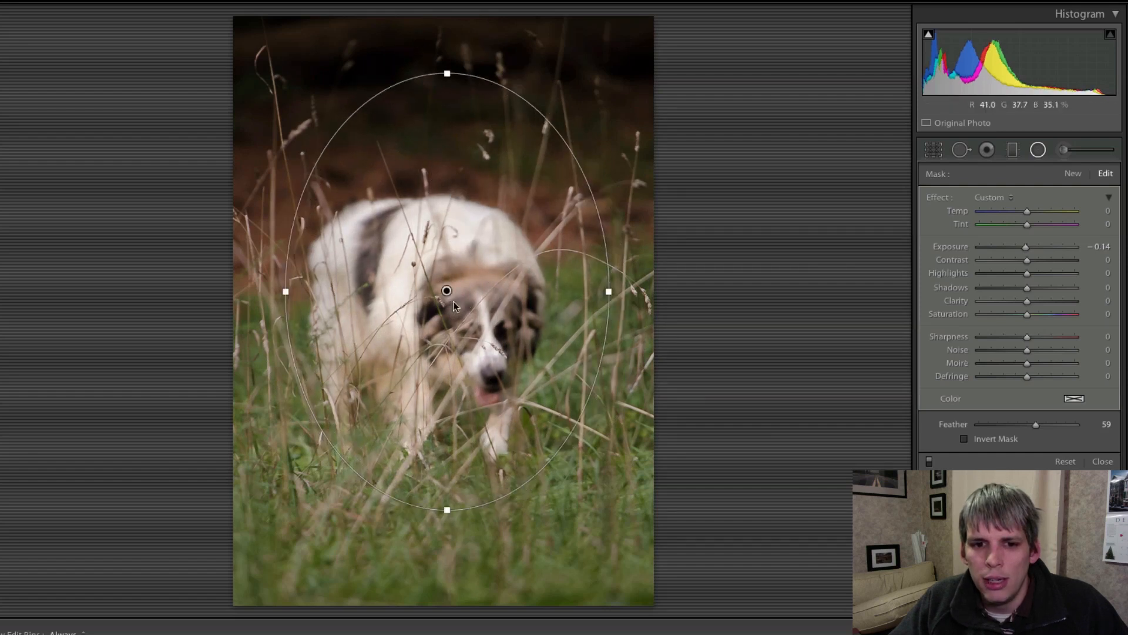
left_click_drag(607, 300, 588, 301)
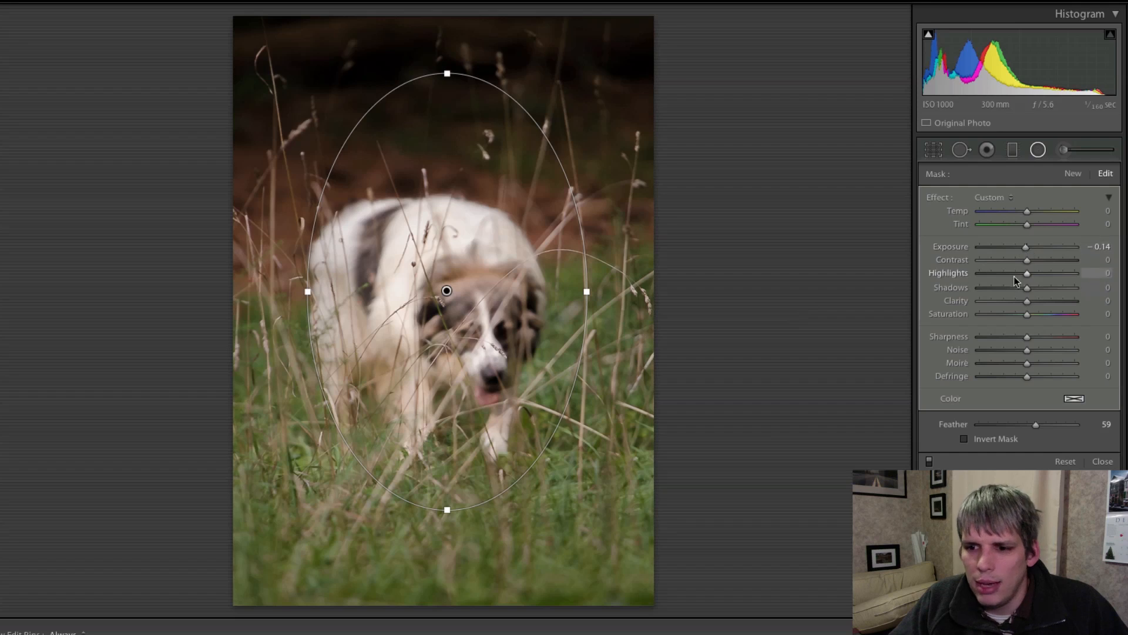
left_click_drag(1030, 300, 994, 336)
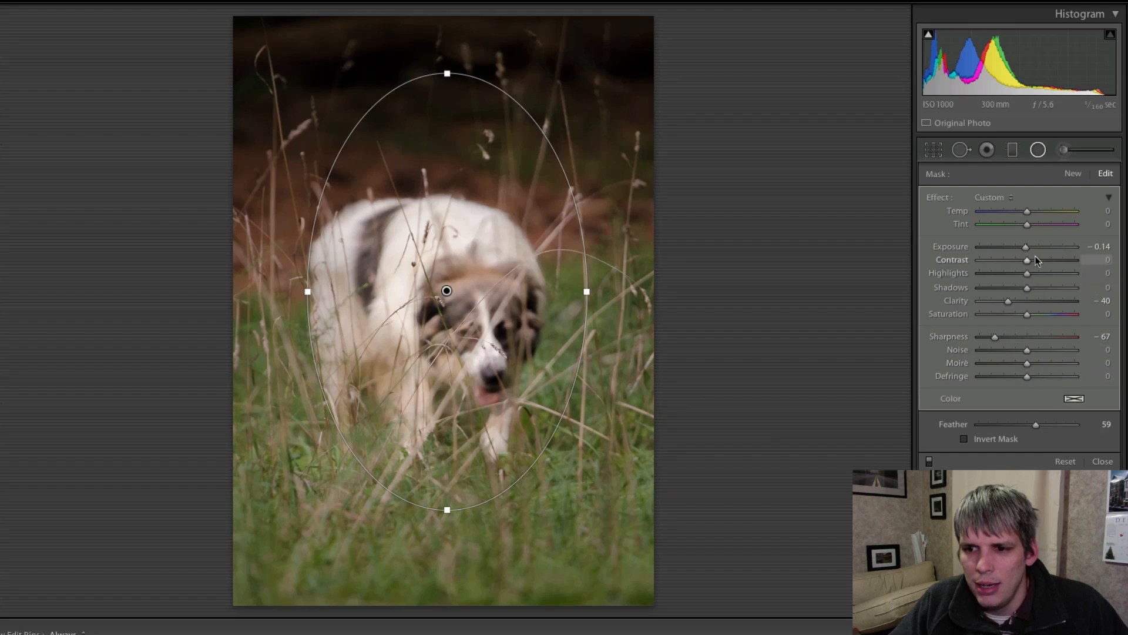
- Set the radial filter to Exposure −0.33 and Feather 76, enlarge the oval around the dog, and close it
left_click_drag(1025, 248, 1023, 251)
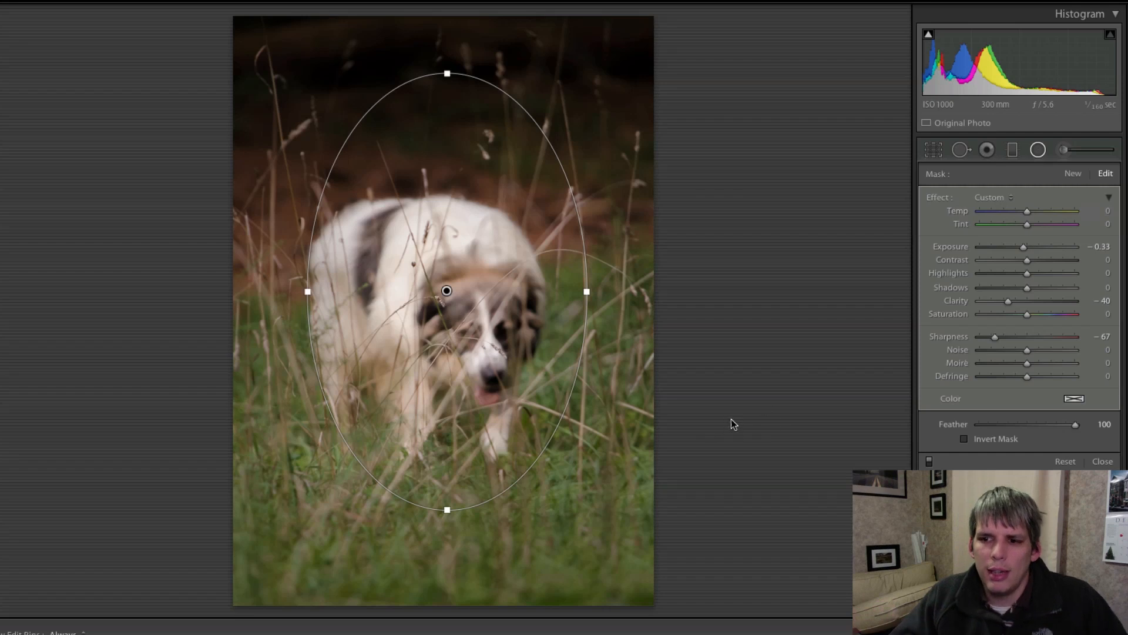
left_click_drag(1060, 427, 1051, 425)
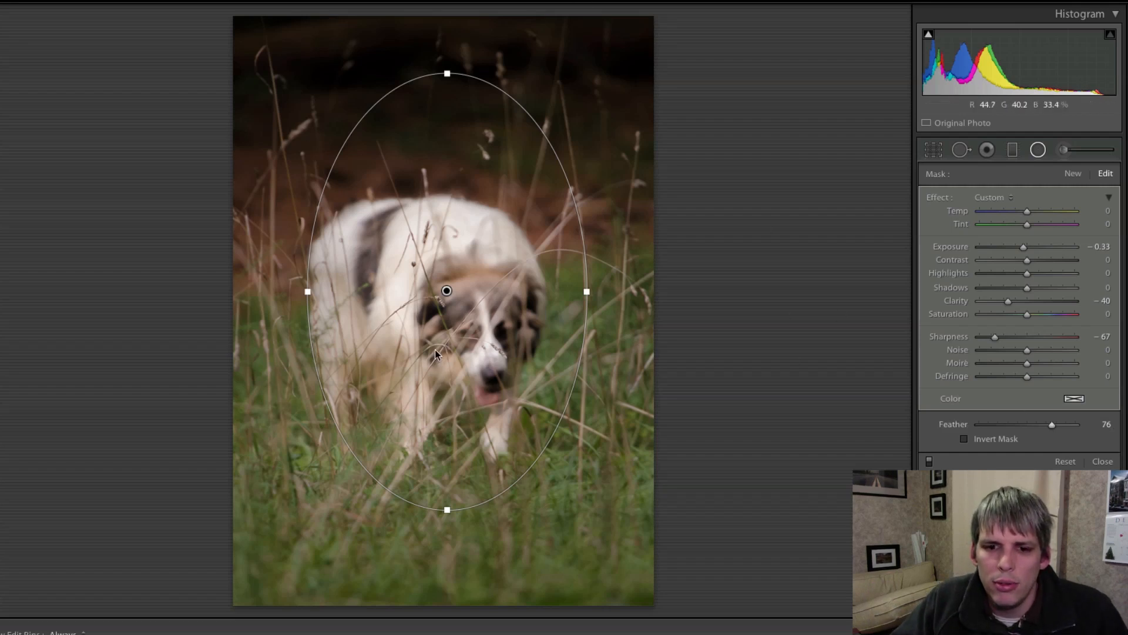
mouse_move(465, 360)
left_mouse_down()
mouse_move(460, 376)
mouse_move(439, 355)
mouse_move(463, 349)
left_mouse_up()
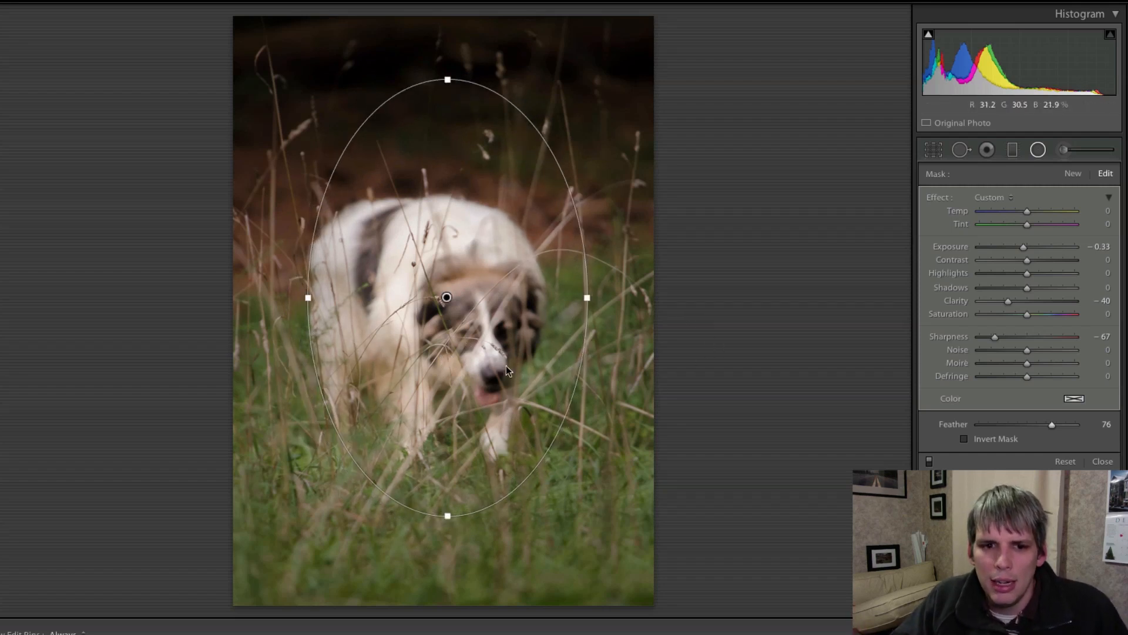
left_click_drag(448, 80, 448, 57)
left_click_drag(581, 292, 611, 295)
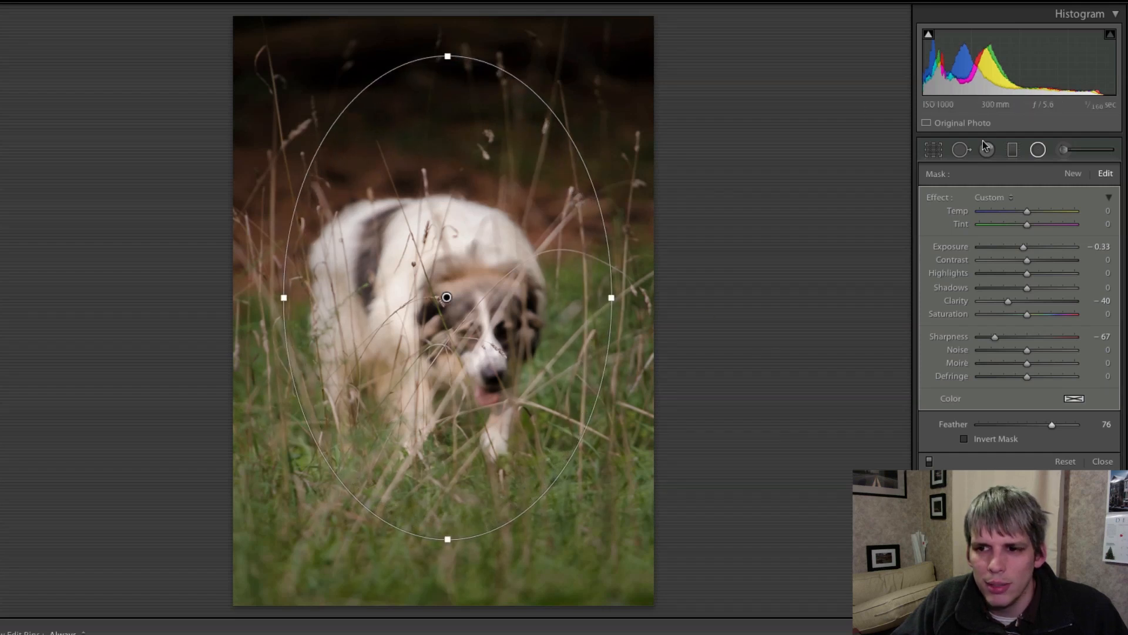
left_click(1039, 151)
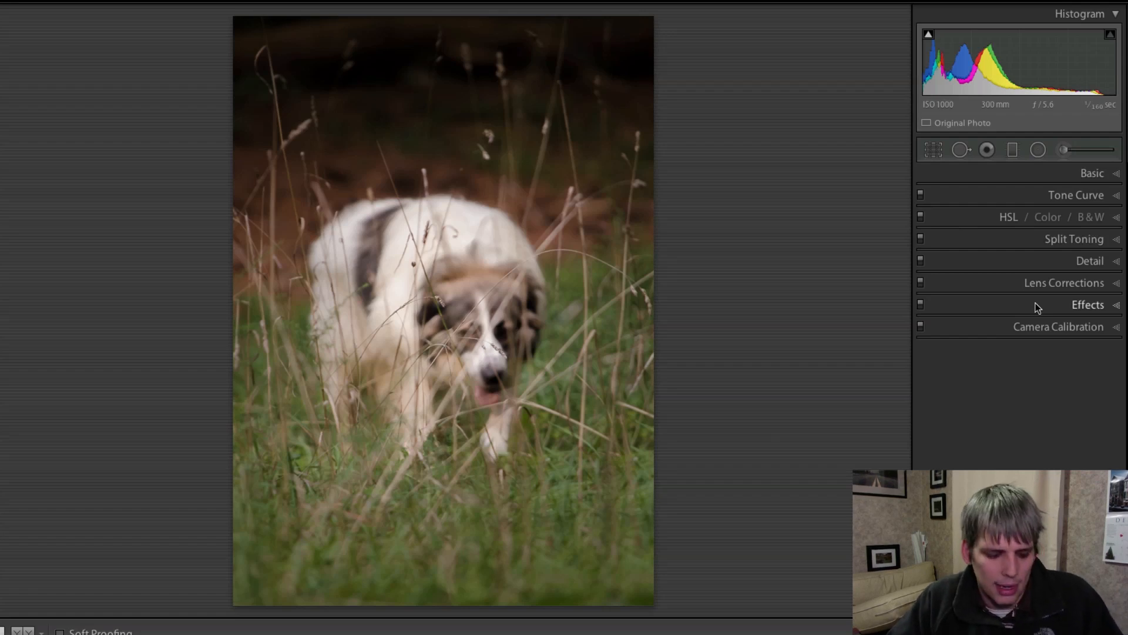
key("backslash")
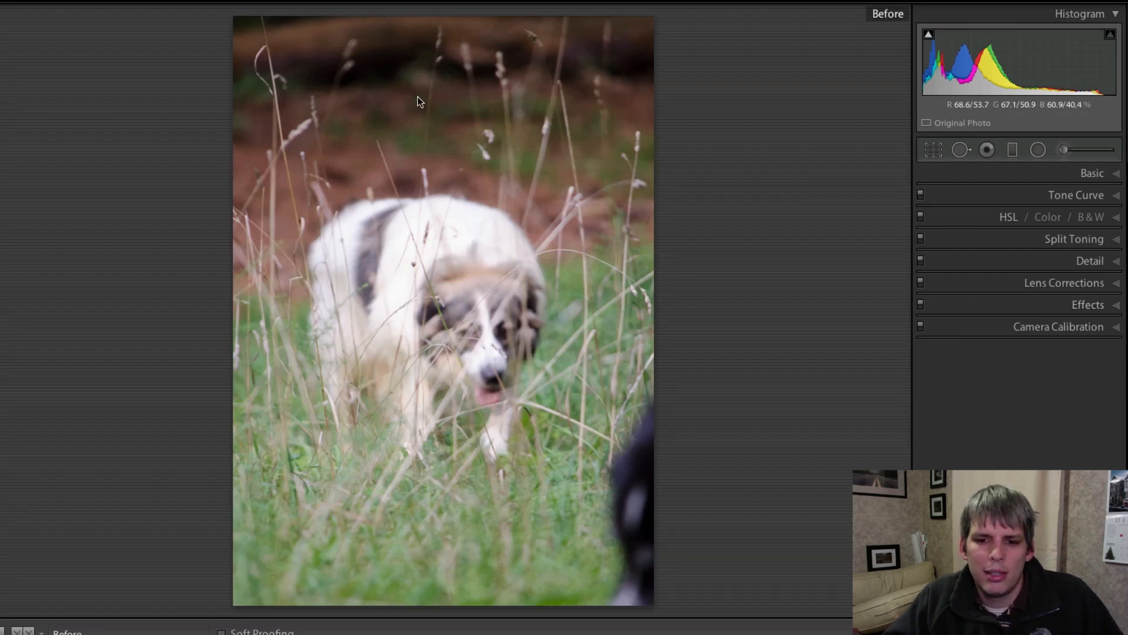
key("backslash")
key("backslash")
key("backslash")
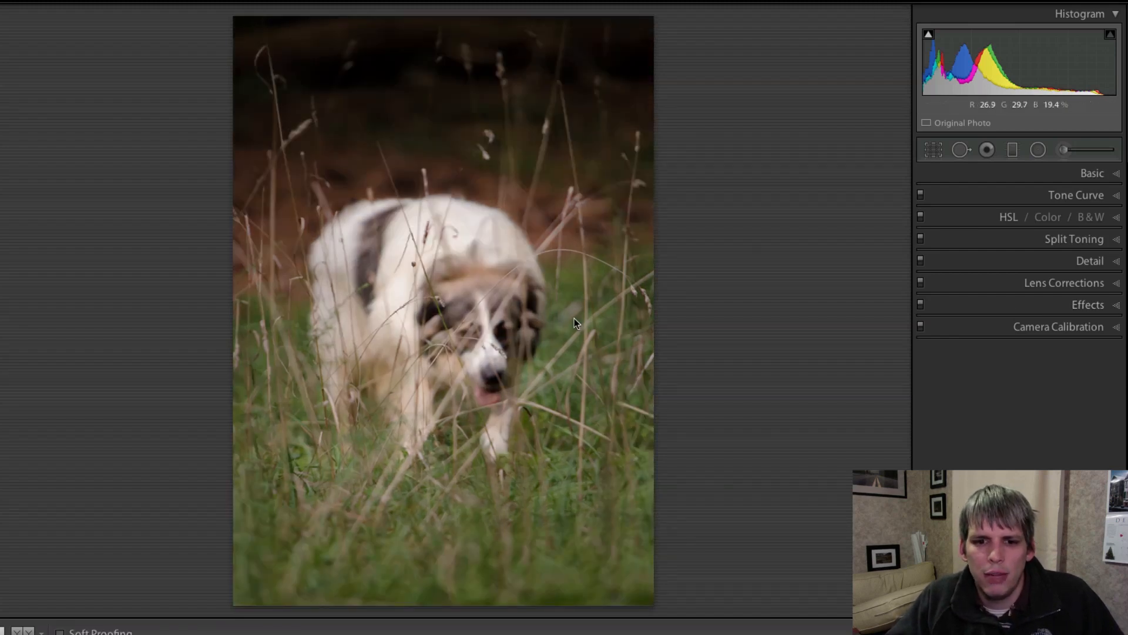
key("backslash")
key("backslash")
key("backslash")
key("backslash")
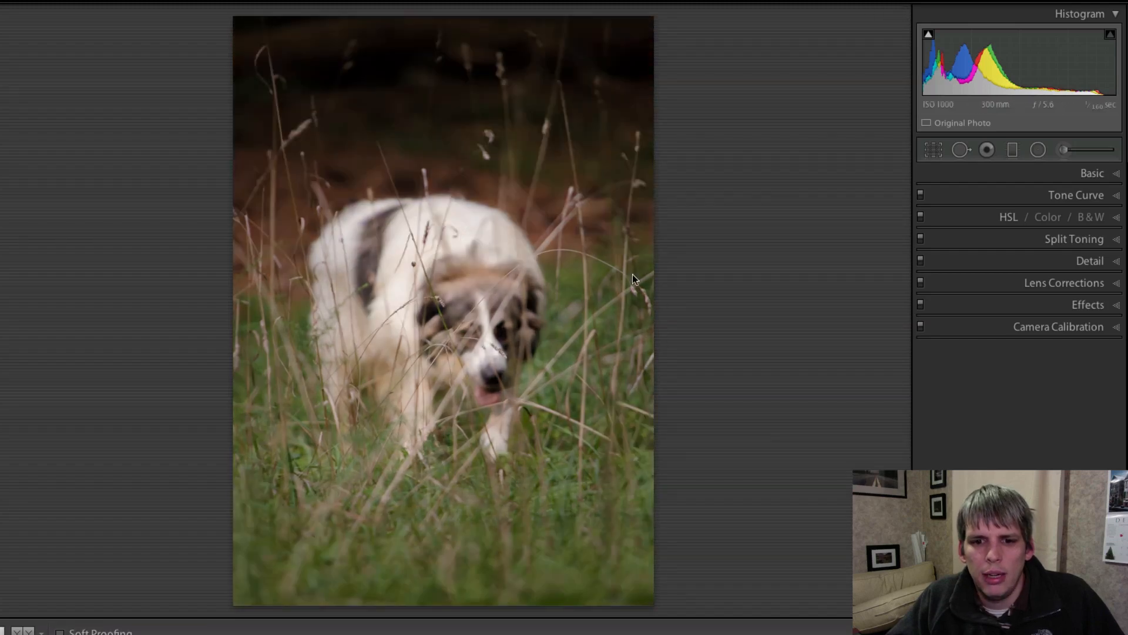
key("backslash")
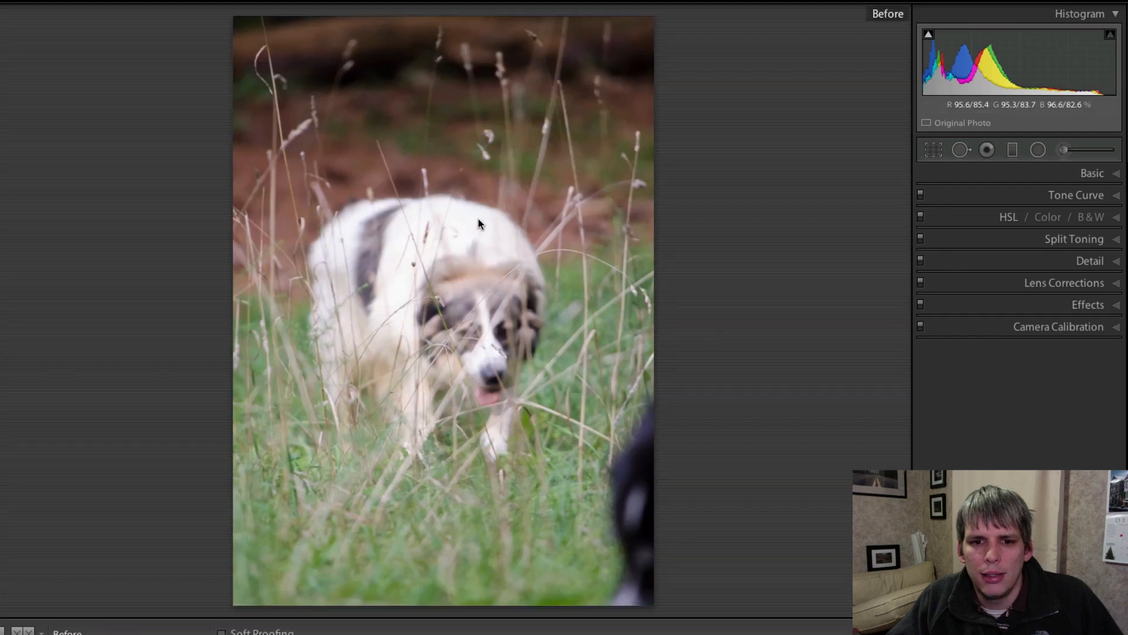
key("backslash")
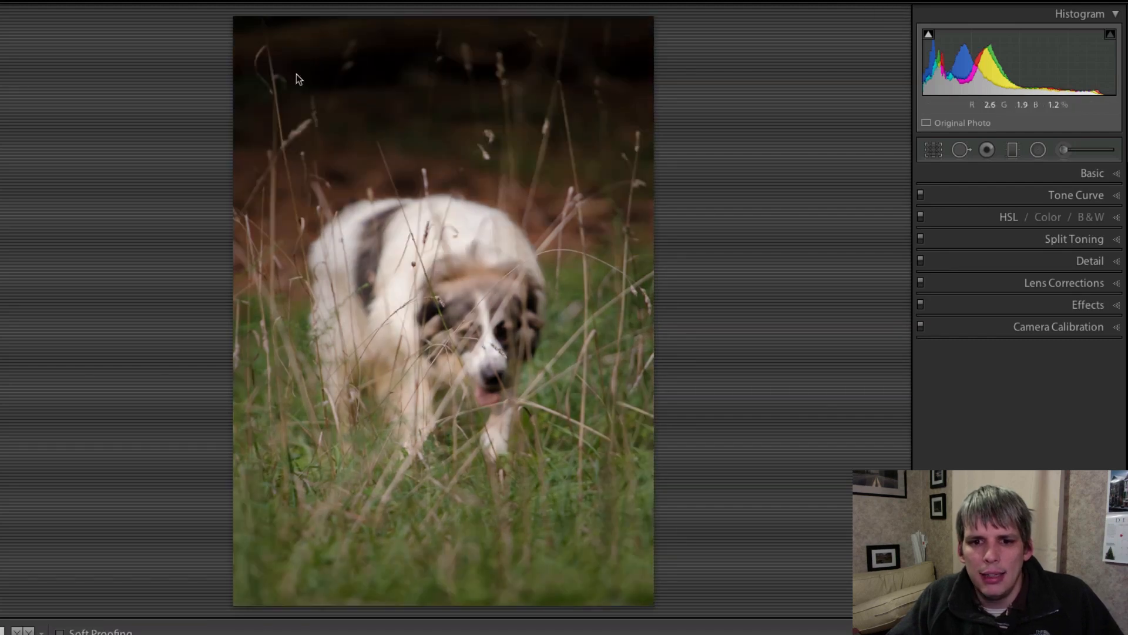
key("backslash")
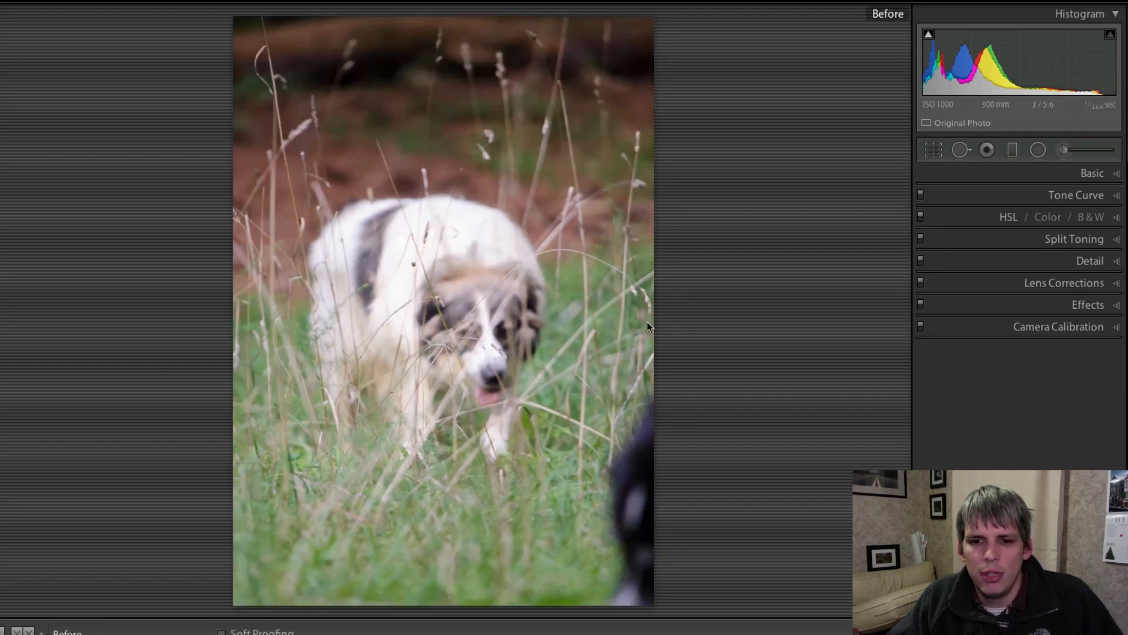
key("backslash")
key("backslash")
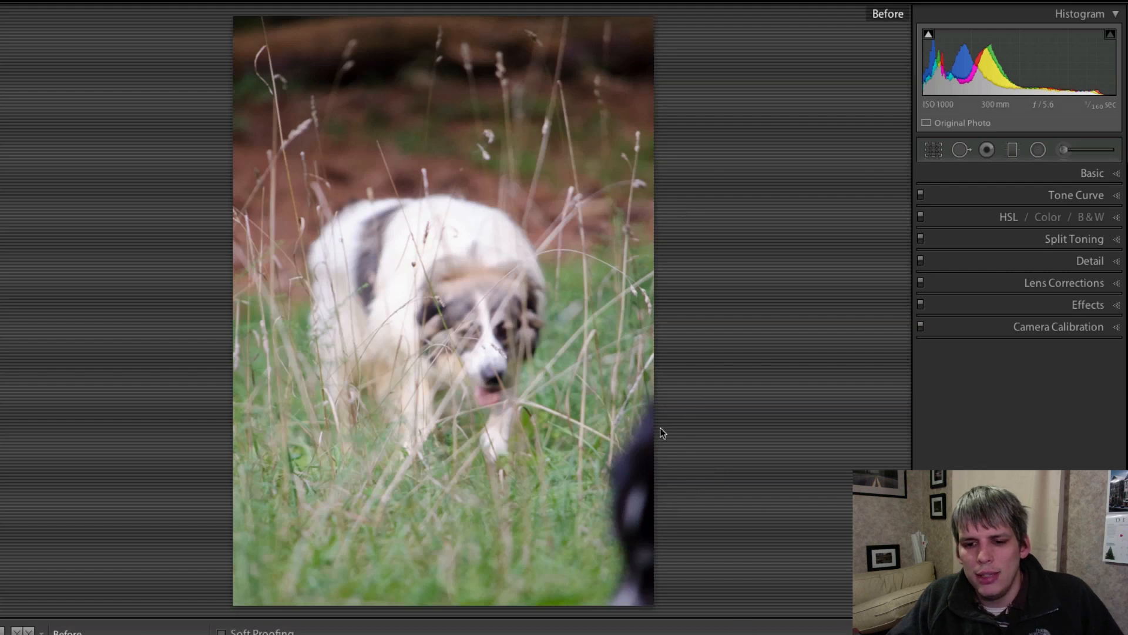
key("backslash")
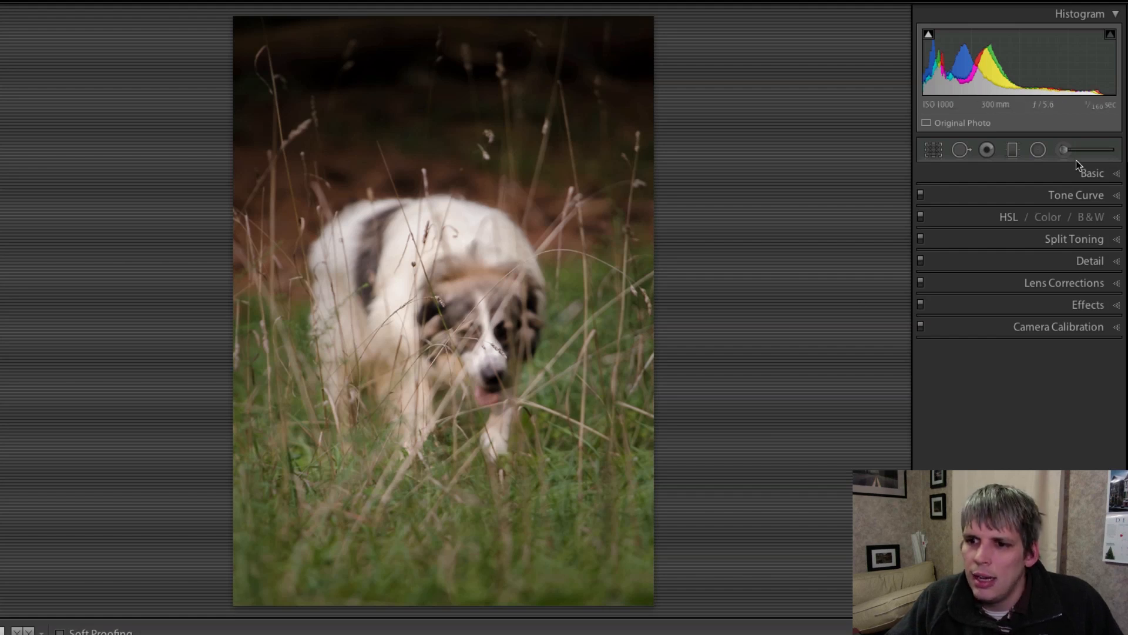
- Convert the dog photo to Black & White, compare it with the colour original, and raise Contrast to about +20
left_click(1095, 175)
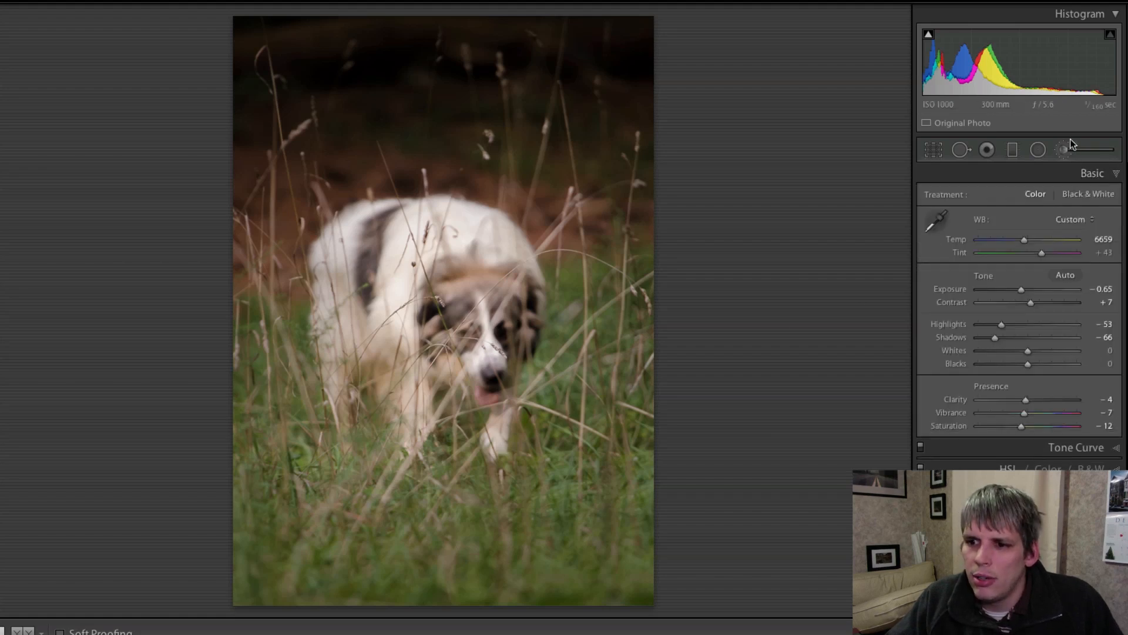
left_click(1089, 194)
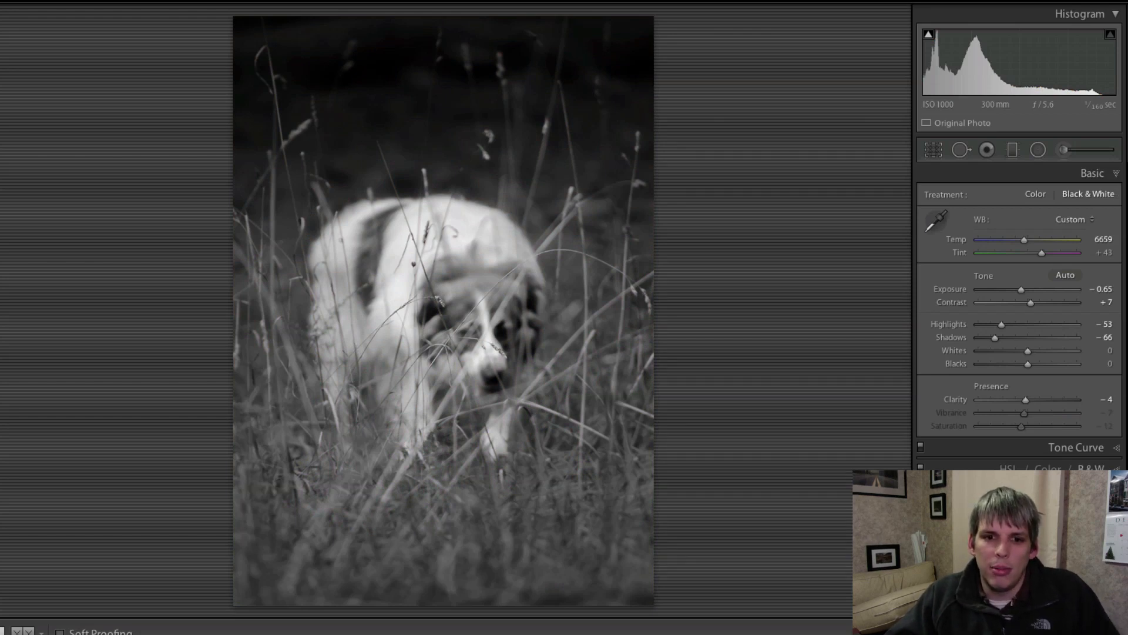
key("backslash")
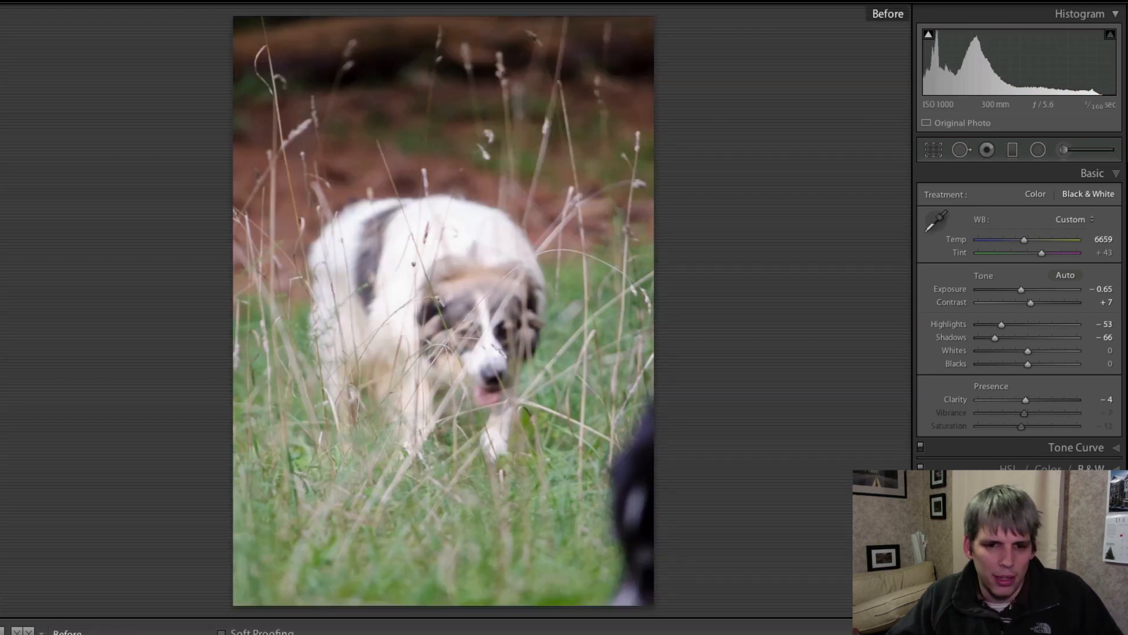
key("backslash")
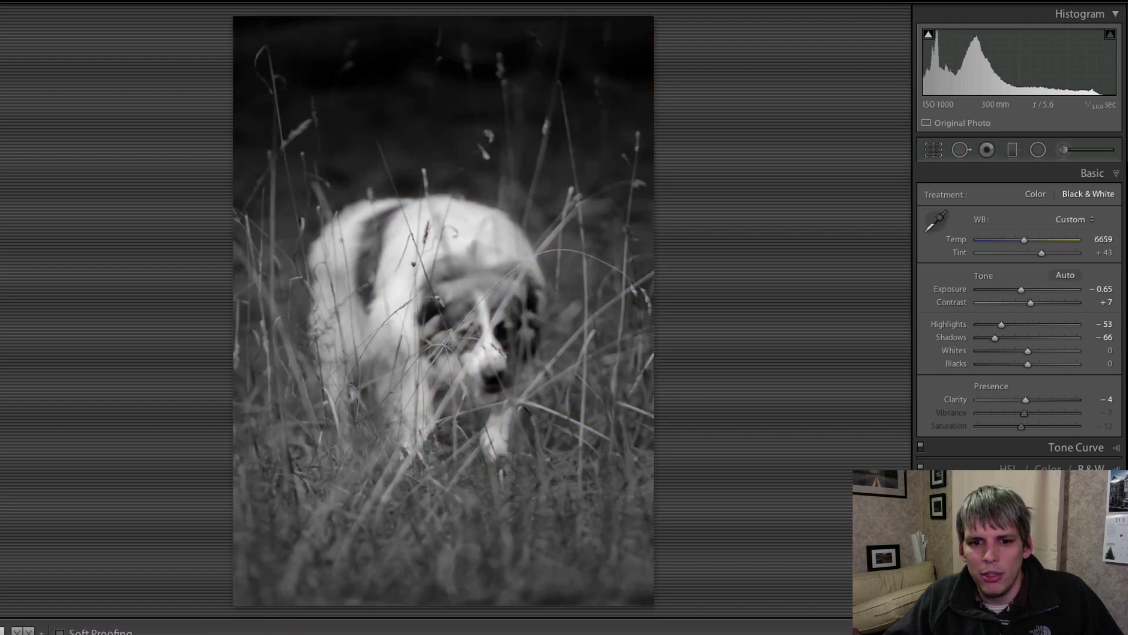
left_click(1041, 195)
left_click(1092, 196)
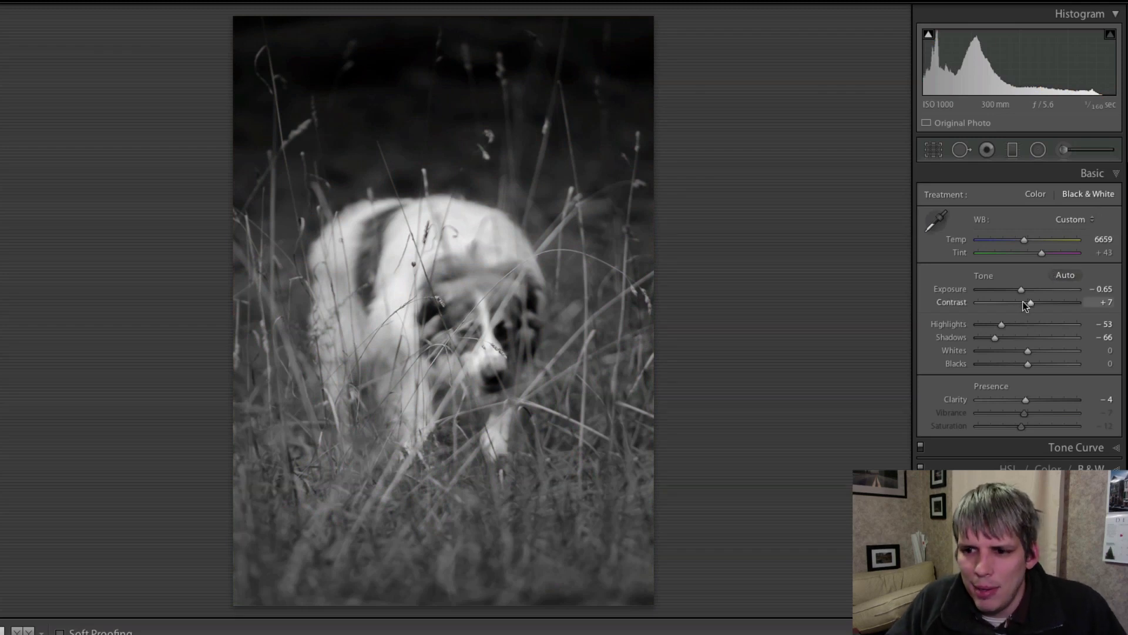
mouse_move(1022, 301)
left_mouse_down()
mouse_move(1038, 302)
mouse_move(1024, 290)
left_mouse_up()
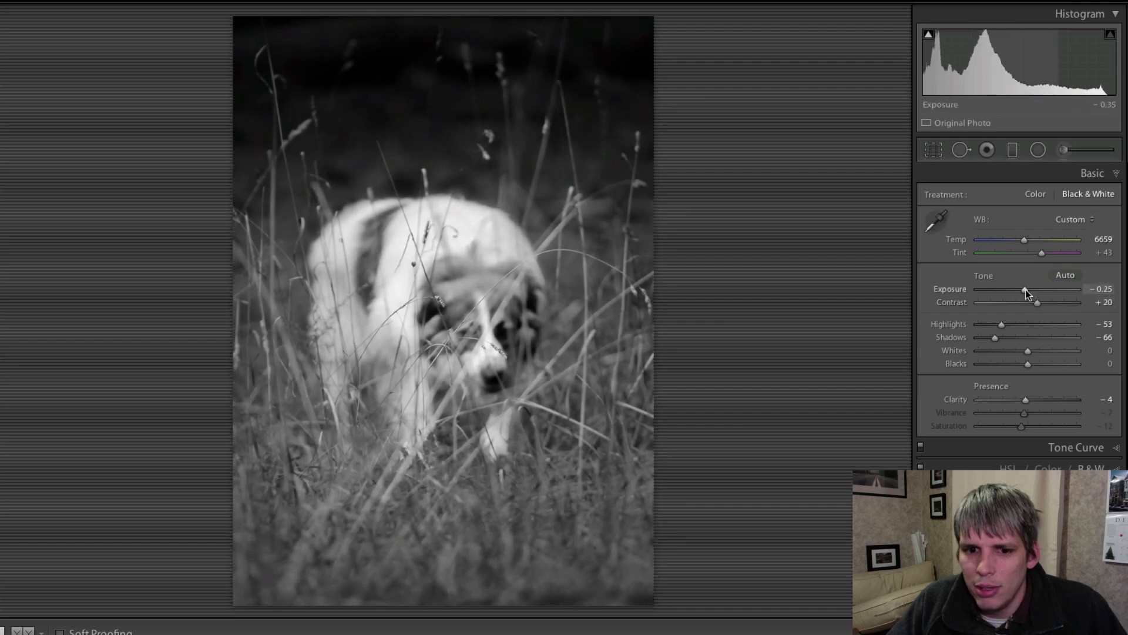